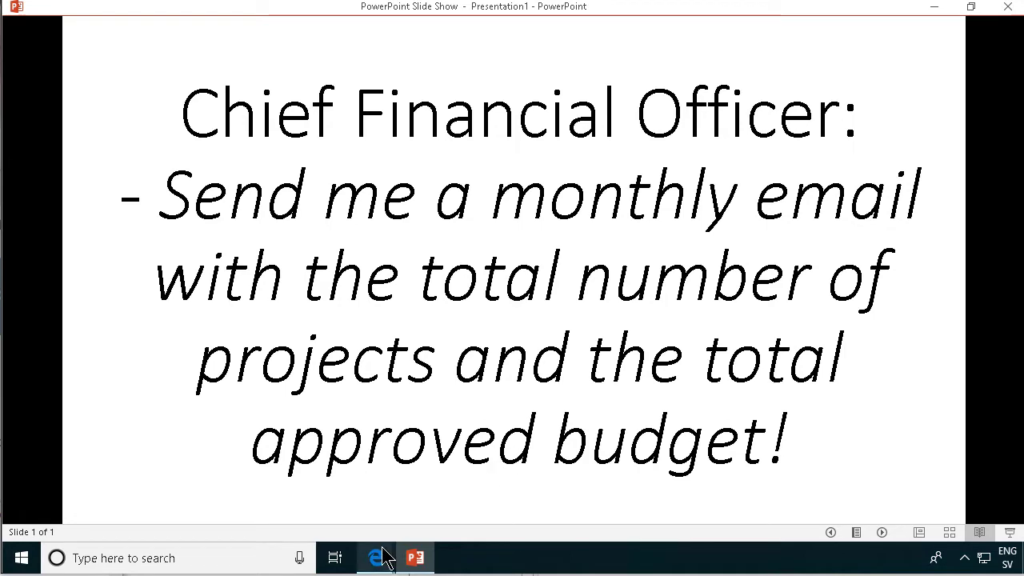
Bring the SharePoint IT Projects list window forward and open a new browser tab.
mouse_move(379, 560)
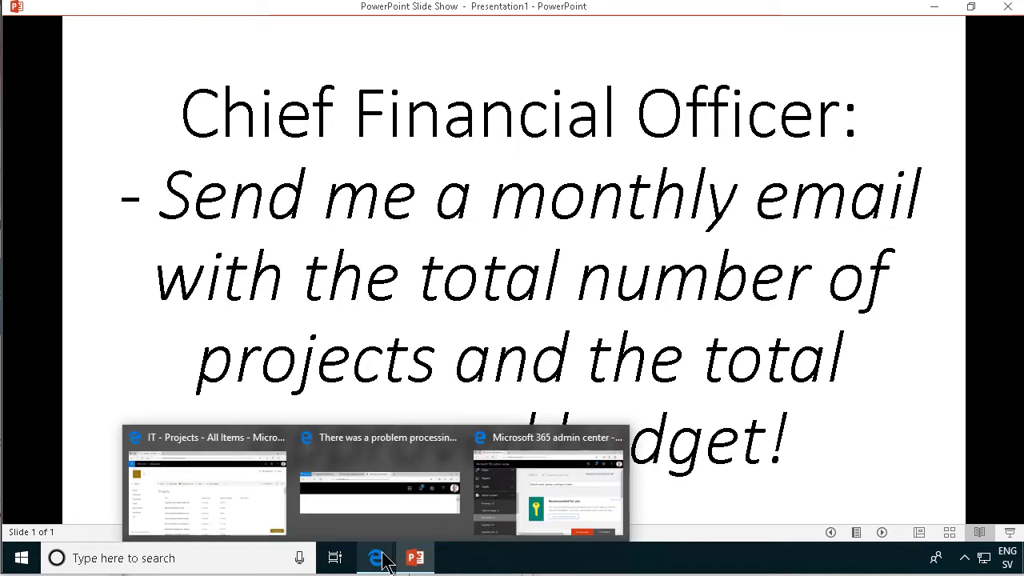
left_click(213, 487)
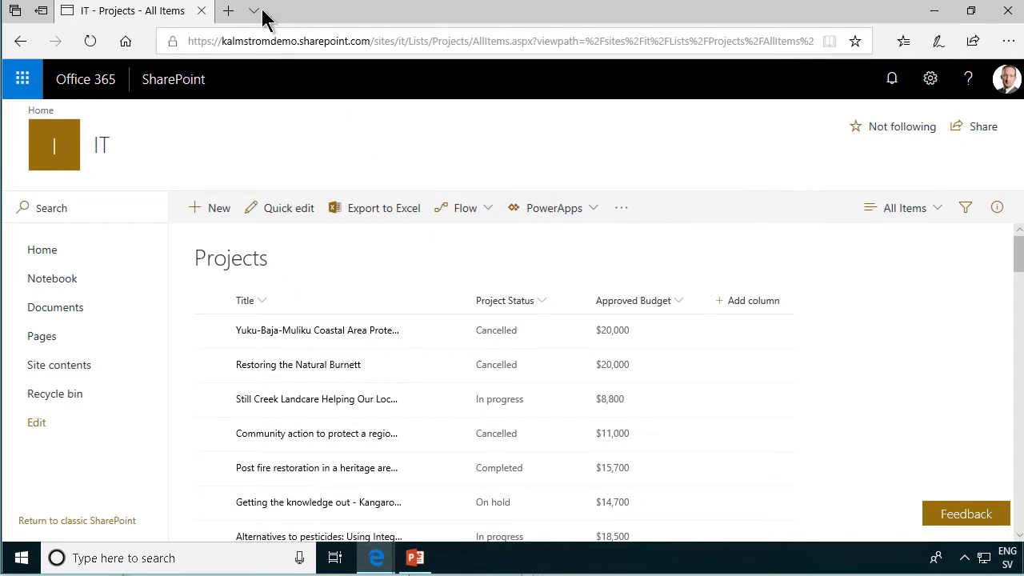
left_click(228, 10)
Load the flow.microsoft.com site from the address bar autocomplete.
type("flow")
key("End")
key("Return")
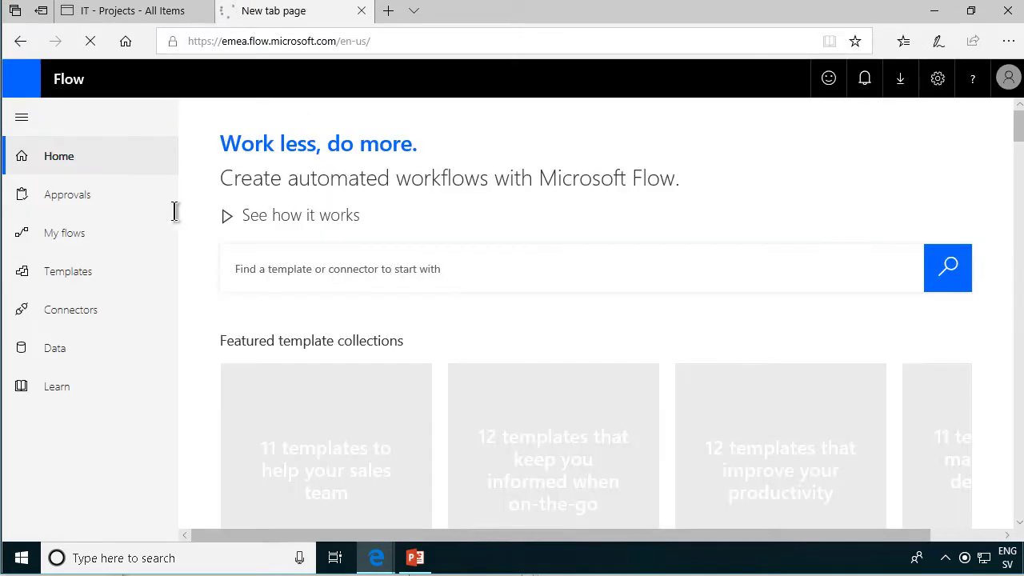
Create a new flow from blank under My flows.
left_click(82, 233)
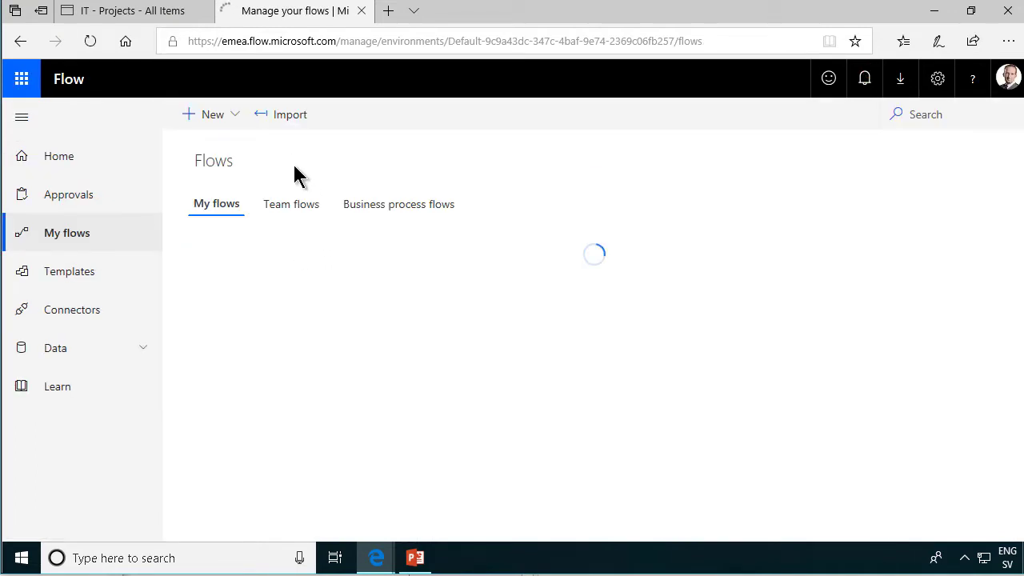
left_click(232, 116)
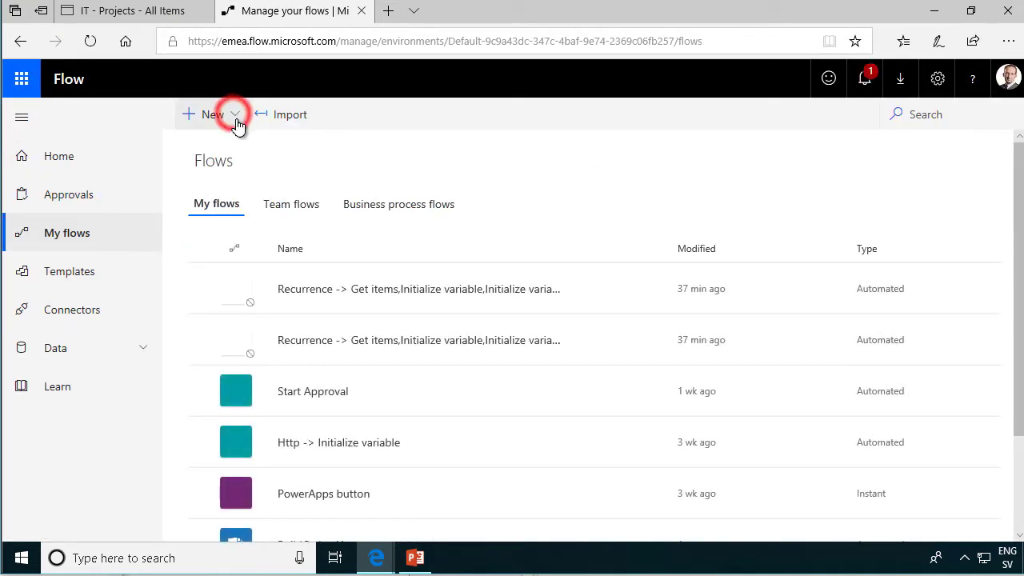
left_click(240, 149)
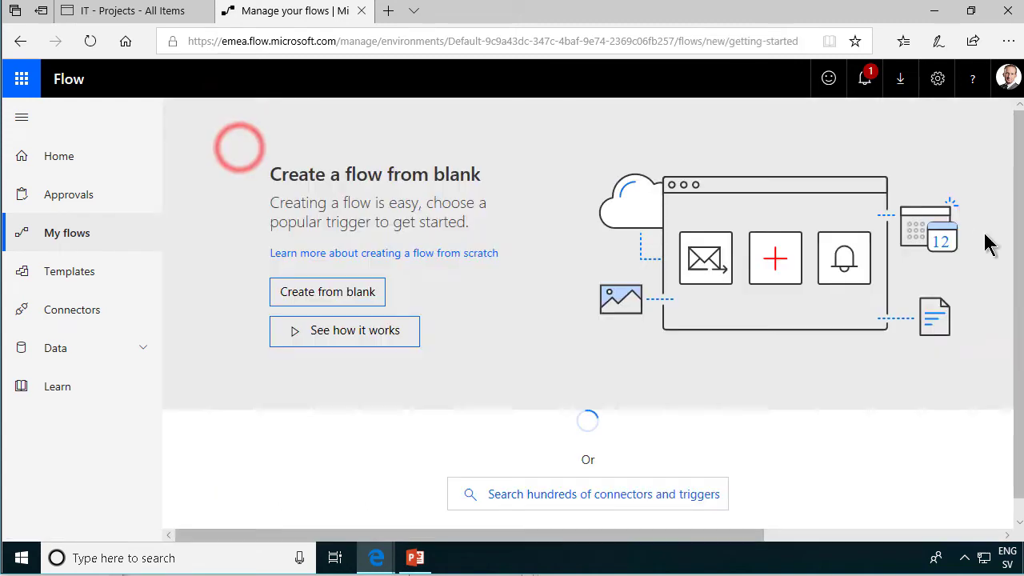
left_click(344, 292)
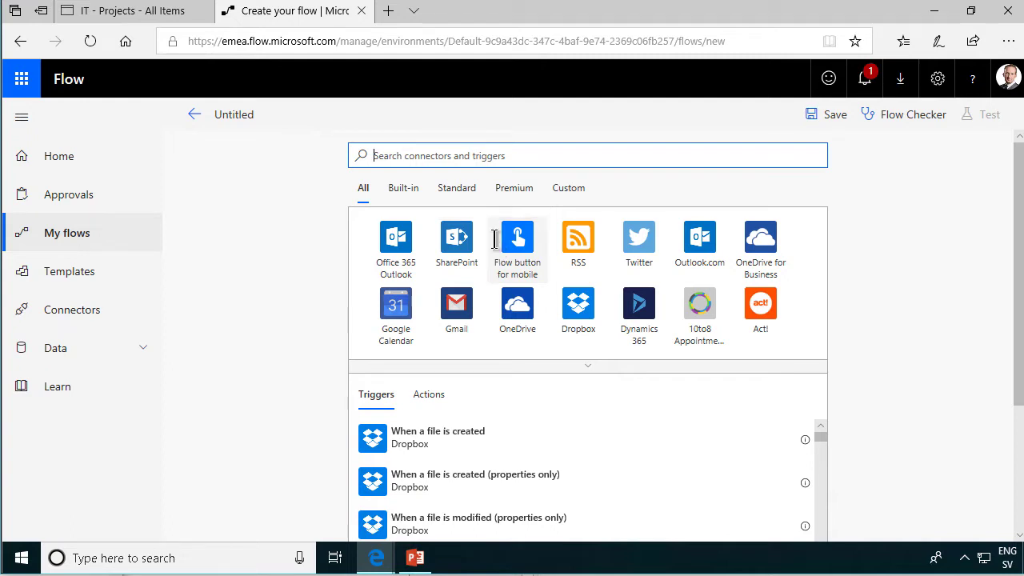
Add a Schedule Recurrence trigger with Interval 1 and Frequency Month.
type("sch")
left_click(515, 302)
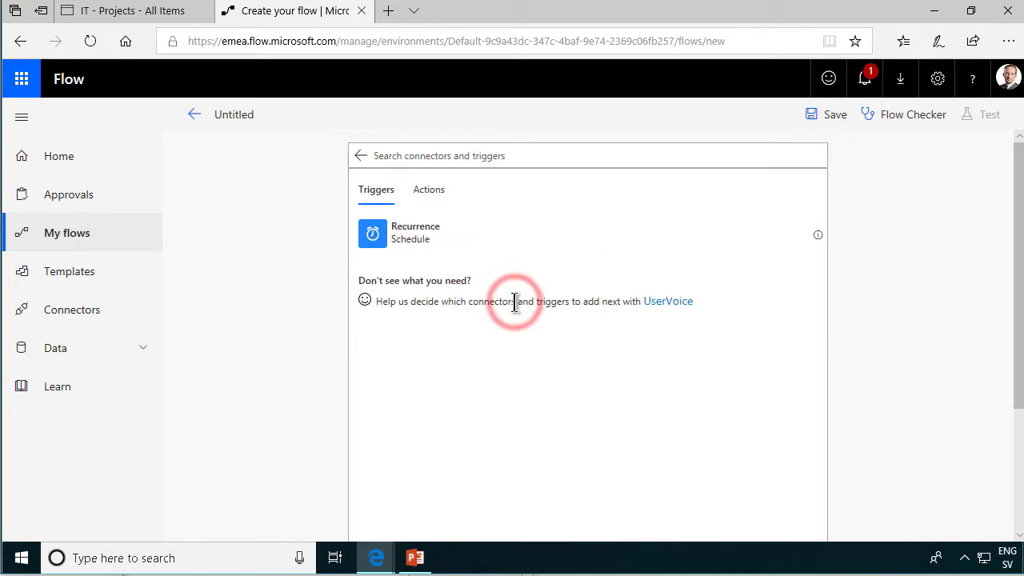
left_click(407, 232)
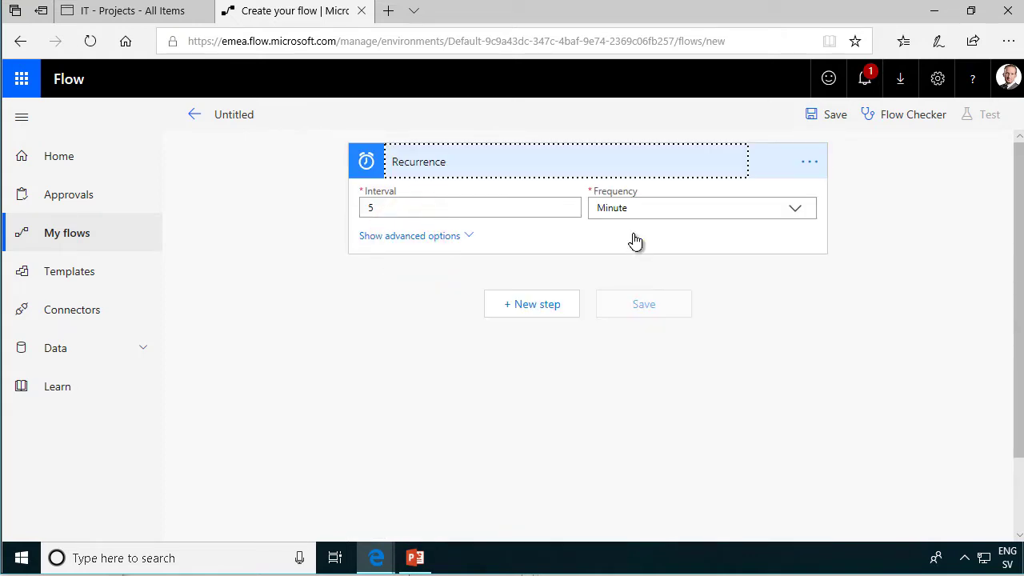
left_click(531, 205)
key("BackSpace")
type("1")
left_click(608, 210)
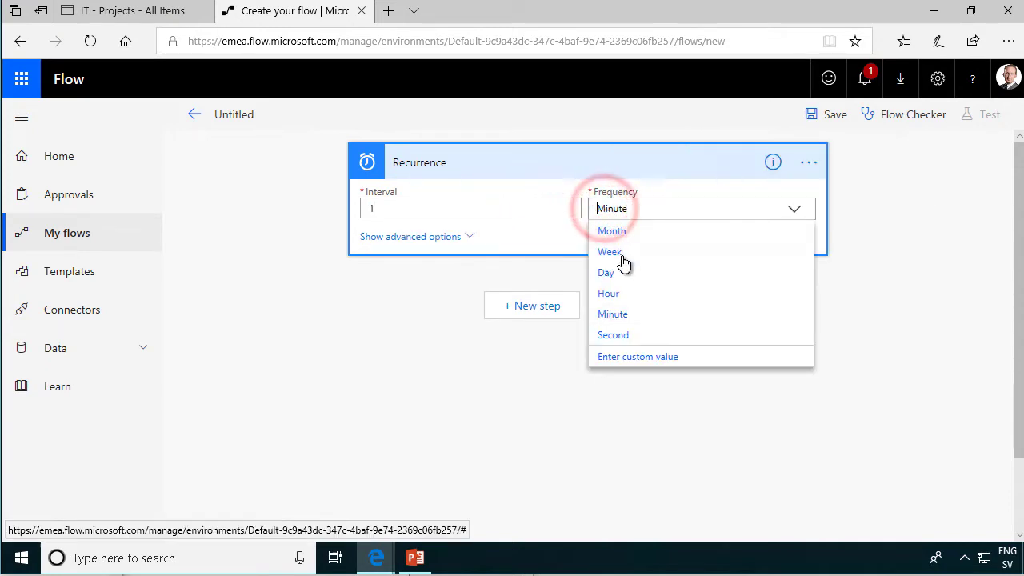
left_click(629, 233)
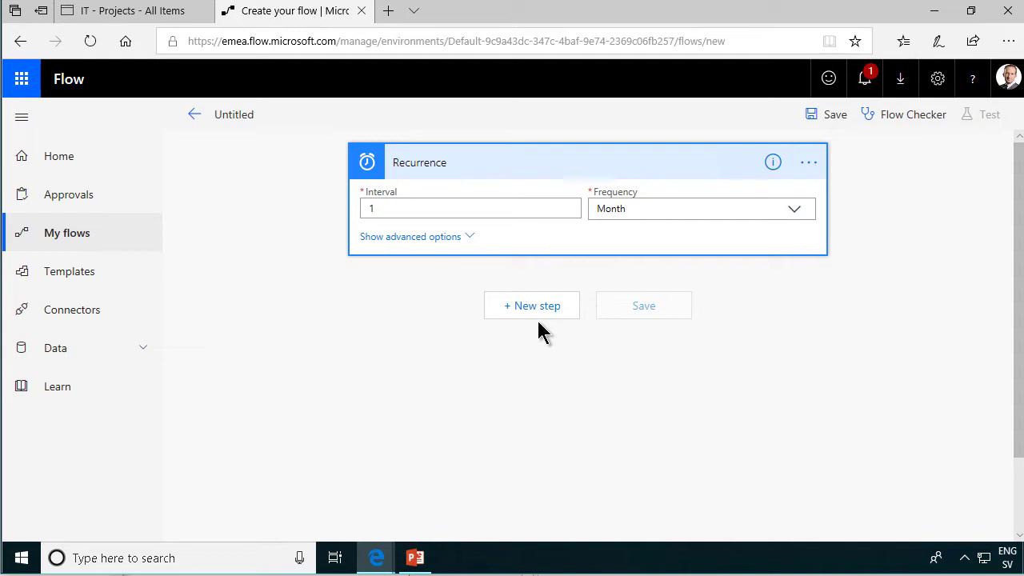
left_click(551, 306)
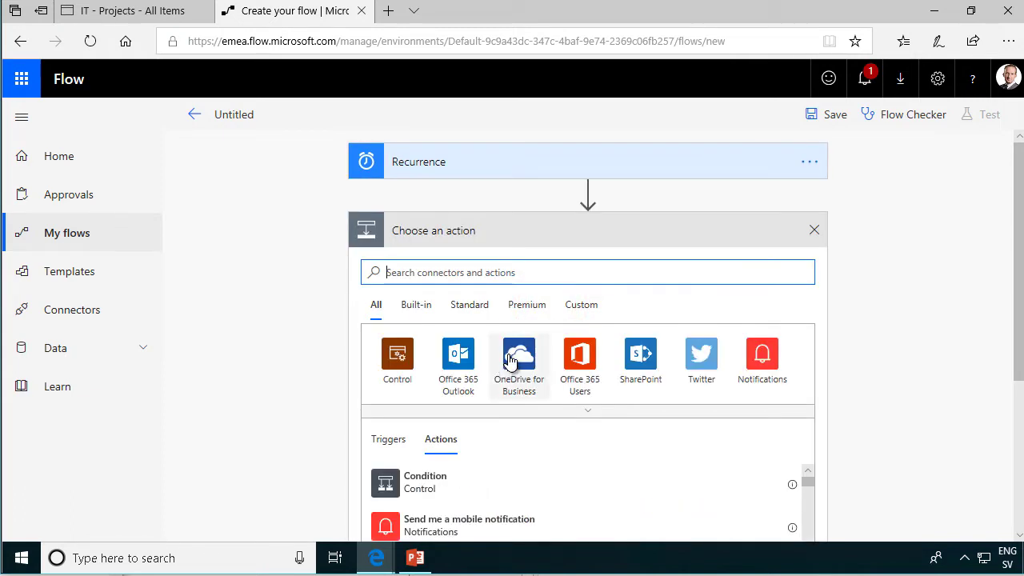
Add an Initialize variable action defining Integer variable TotalNumberOfProjects.
left_click(455, 270)
type("i")
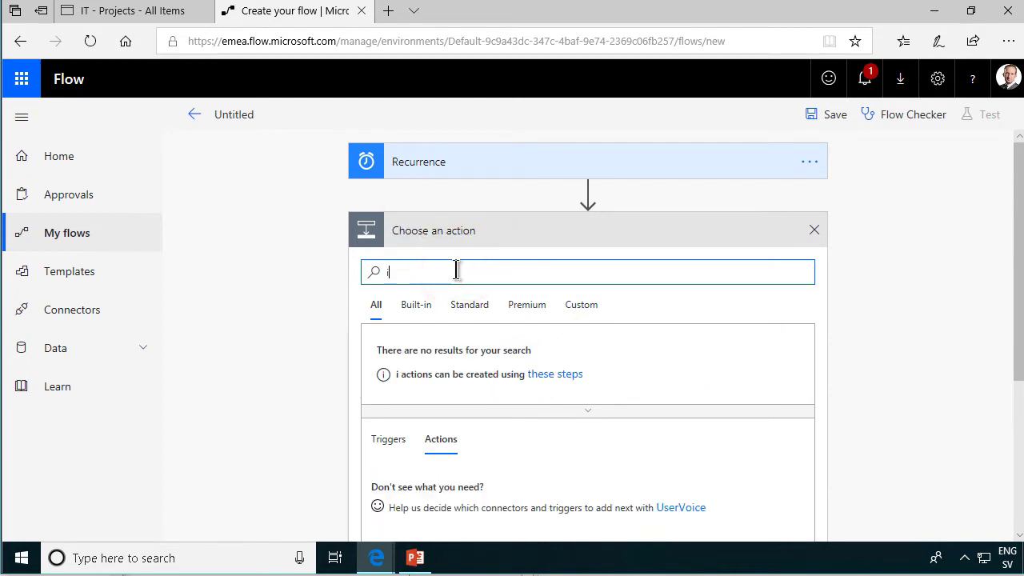
type("nit")
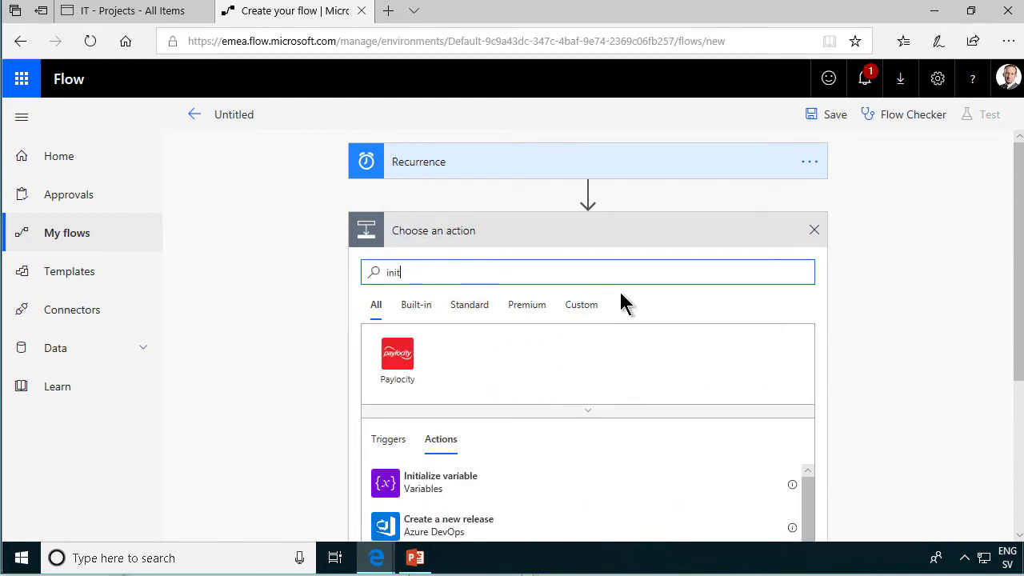
left_click(446, 488)
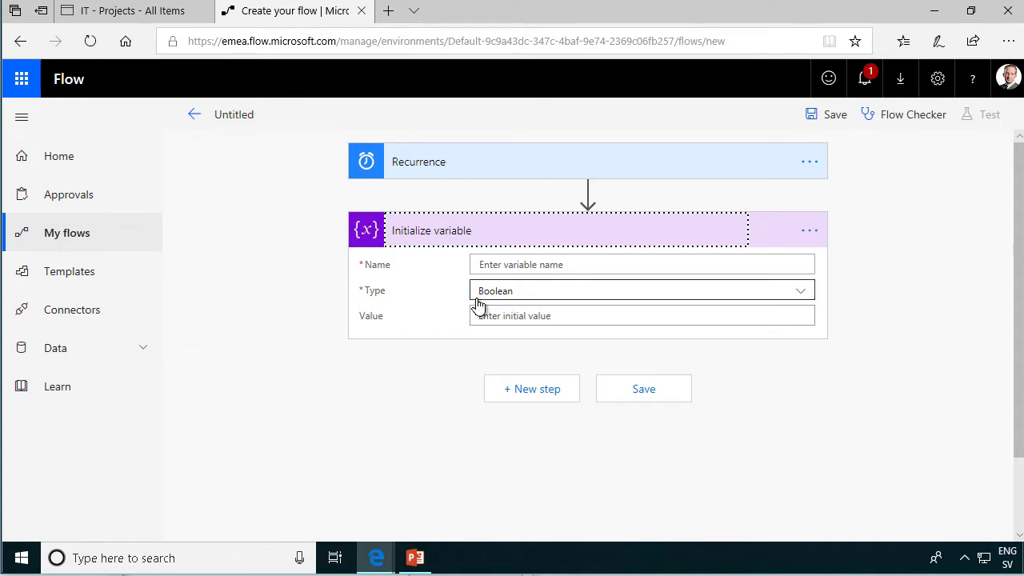
left_click(522, 300)
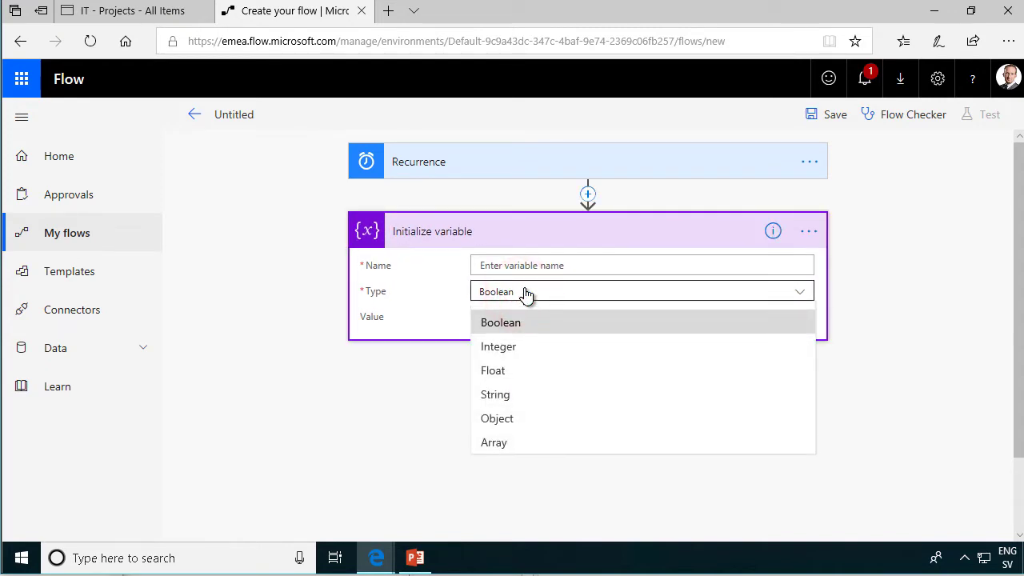
left_click(511, 354)
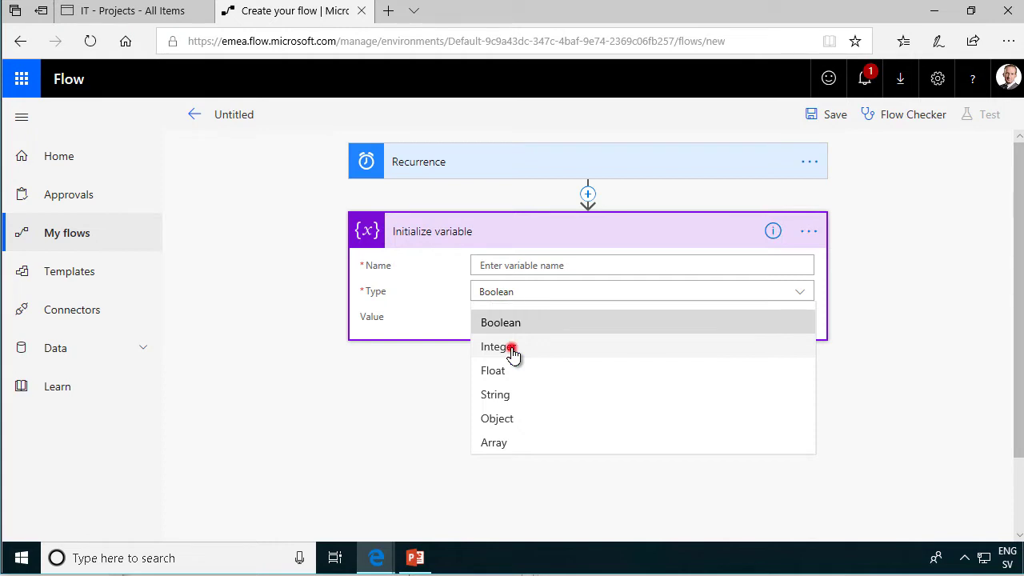
left_click(520, 271)
type("TotalNu")
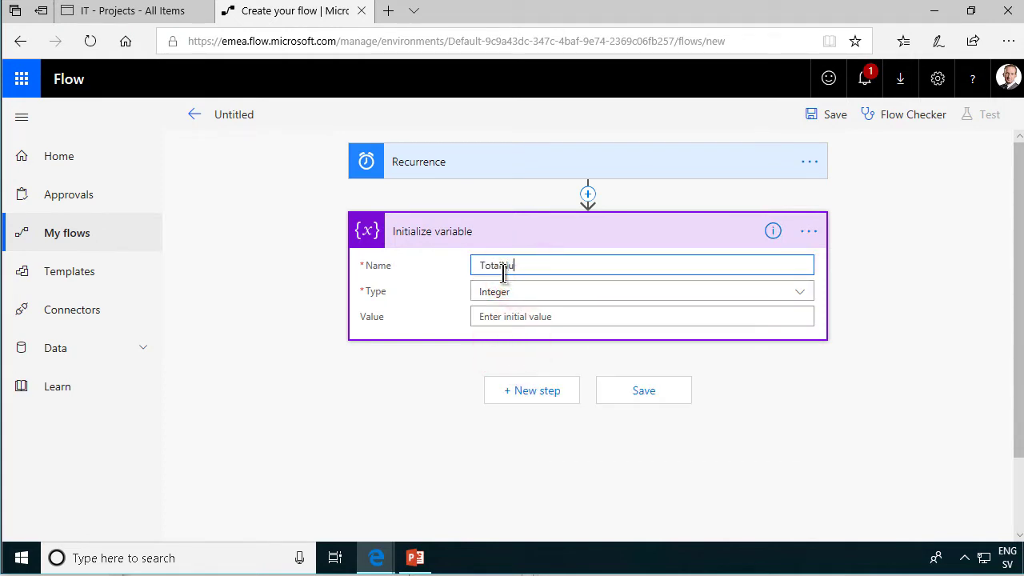
type("mberOfProjects")
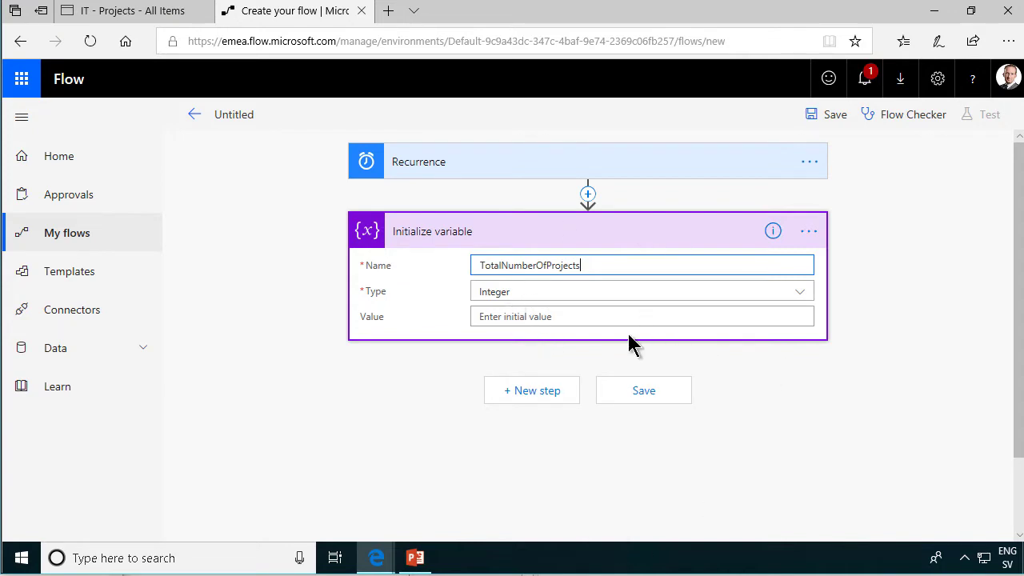
Rename the variable step to InitNumProjs and add another new step.
left_click(810, 231)
left_click(882, 230)
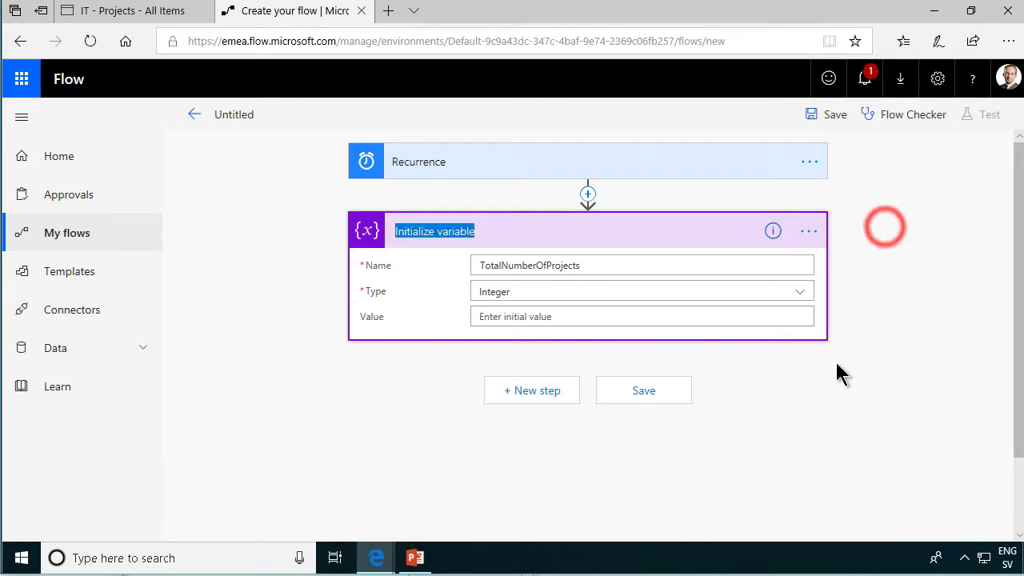
type("Init")
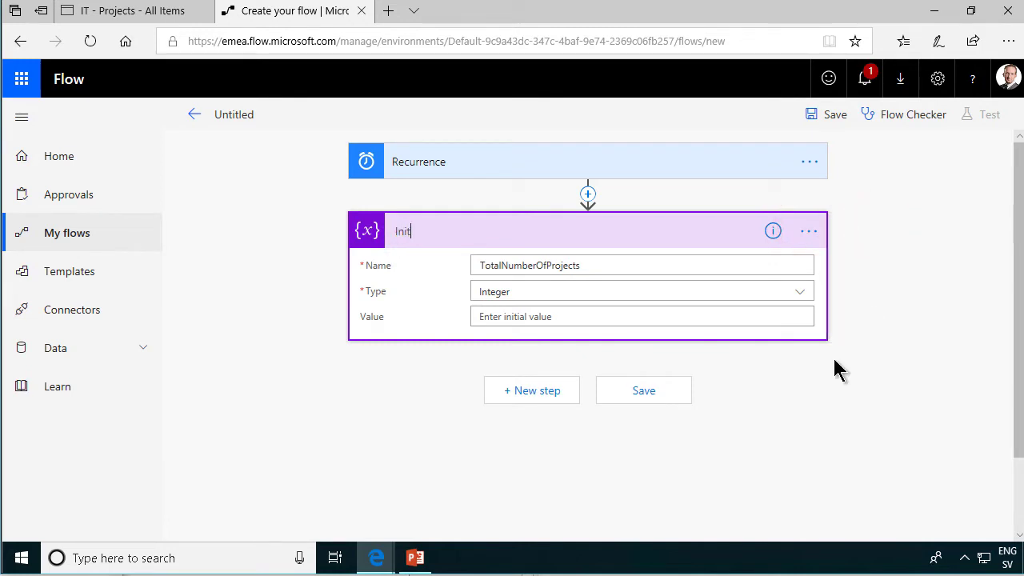
type("NumProjs")
key("Return")
left_click(554, 398)
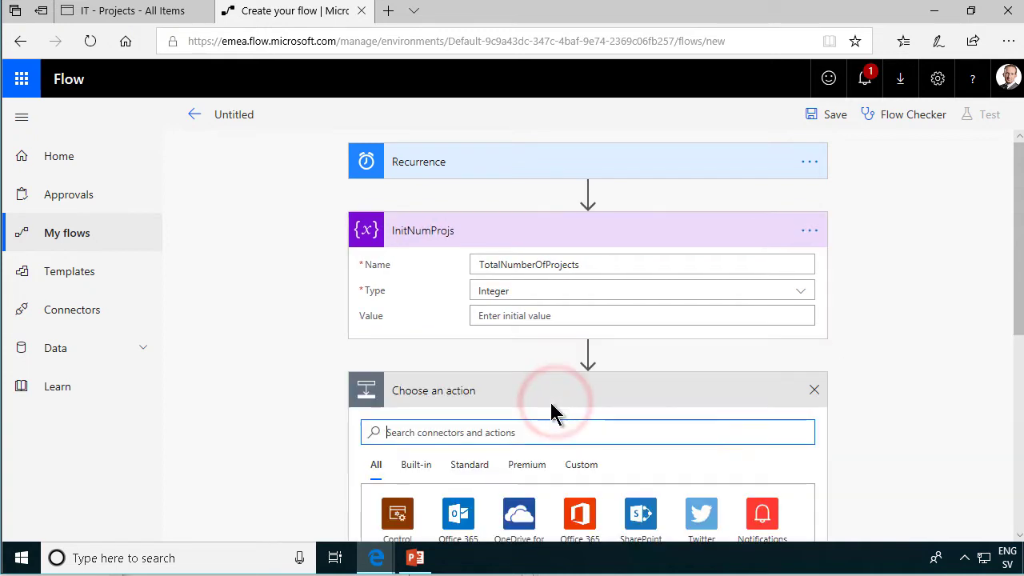
Add a second Initialize variable action with the variable named TotalApprovedBudget.
type("ini")
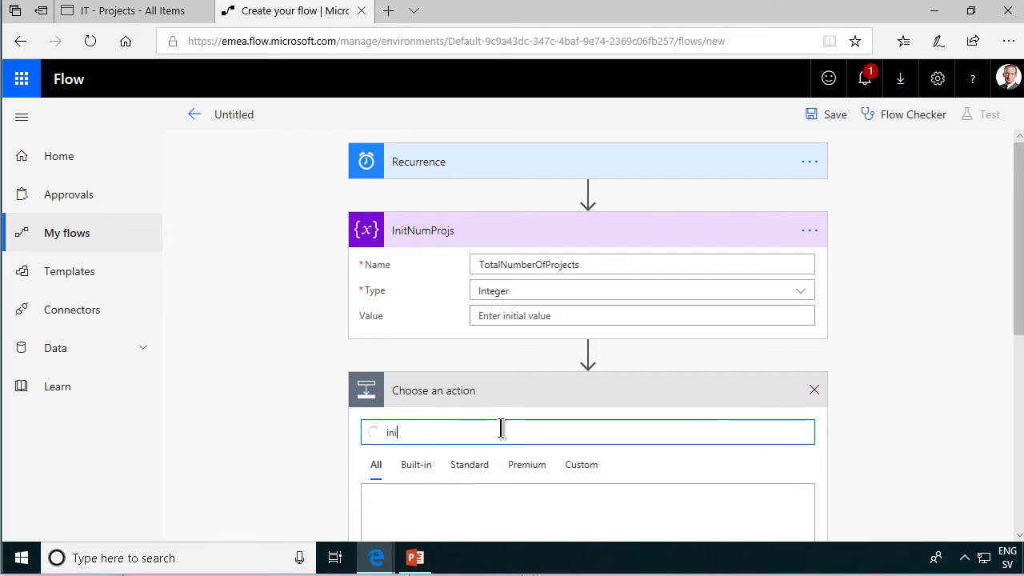
type("t")
scroll(600, 344, "down", 2)
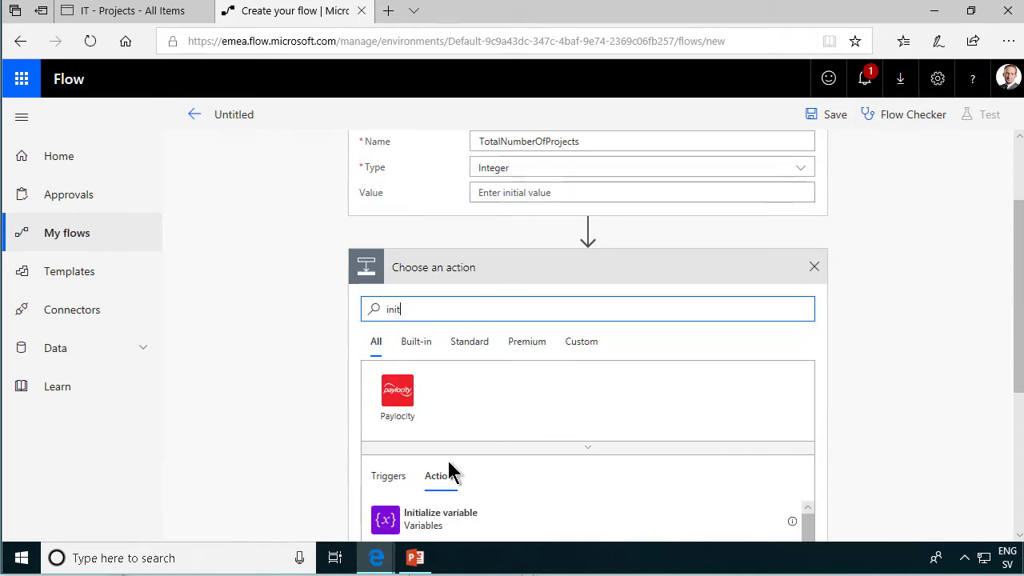
left_click(424, 517)
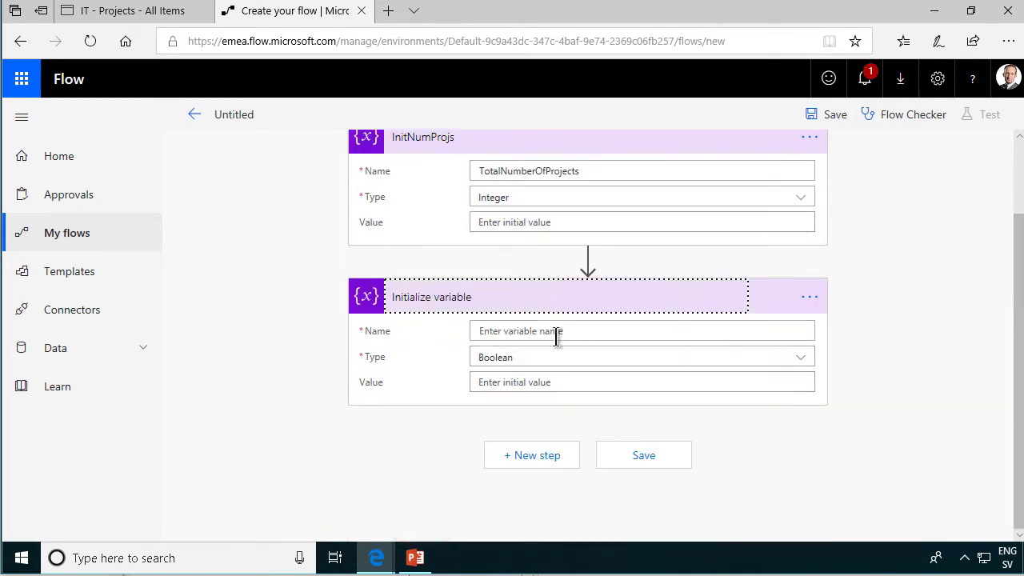
left_click(556, 331)
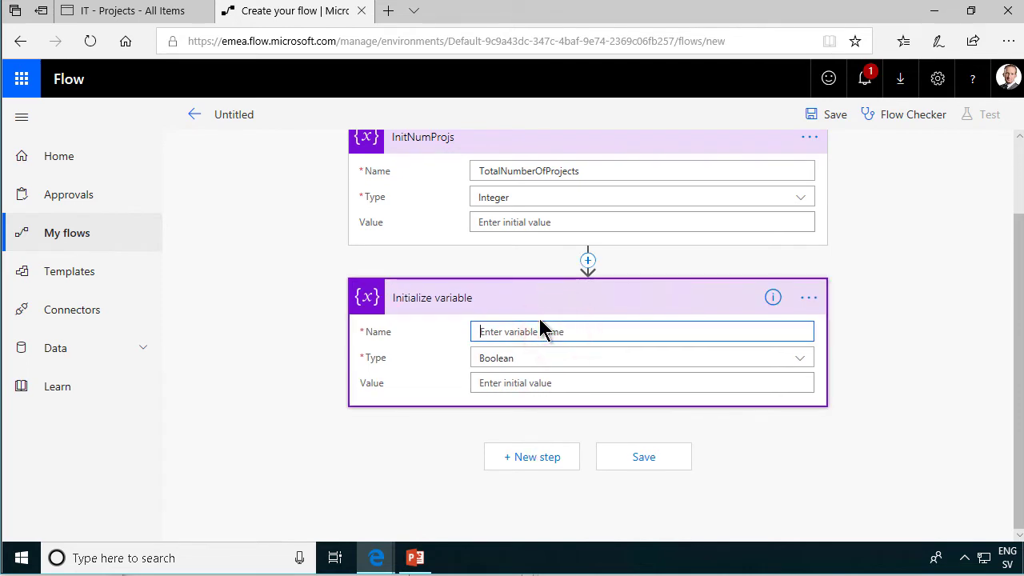
type("TotalApprovedBudget")
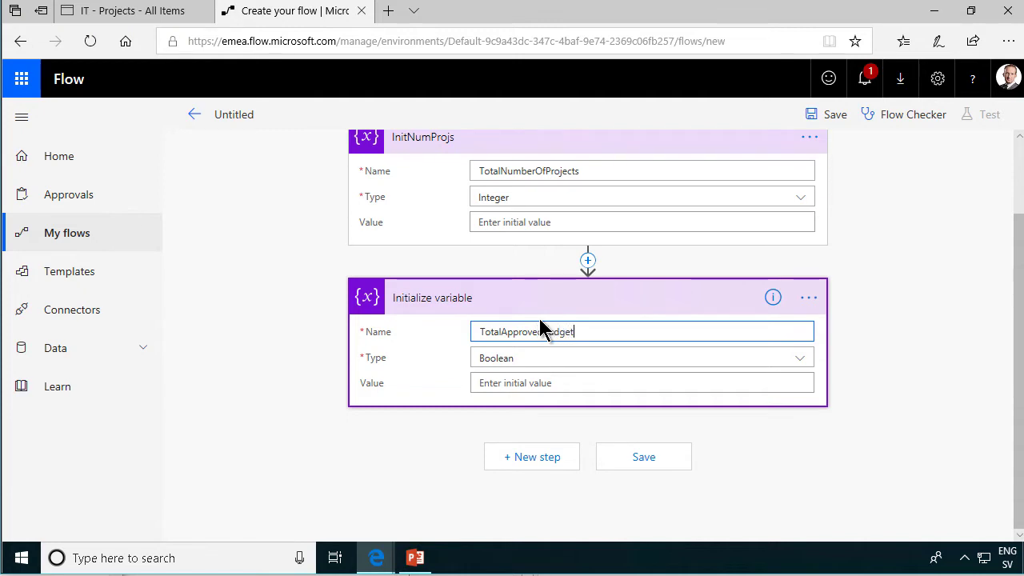
left_click(541, 361)
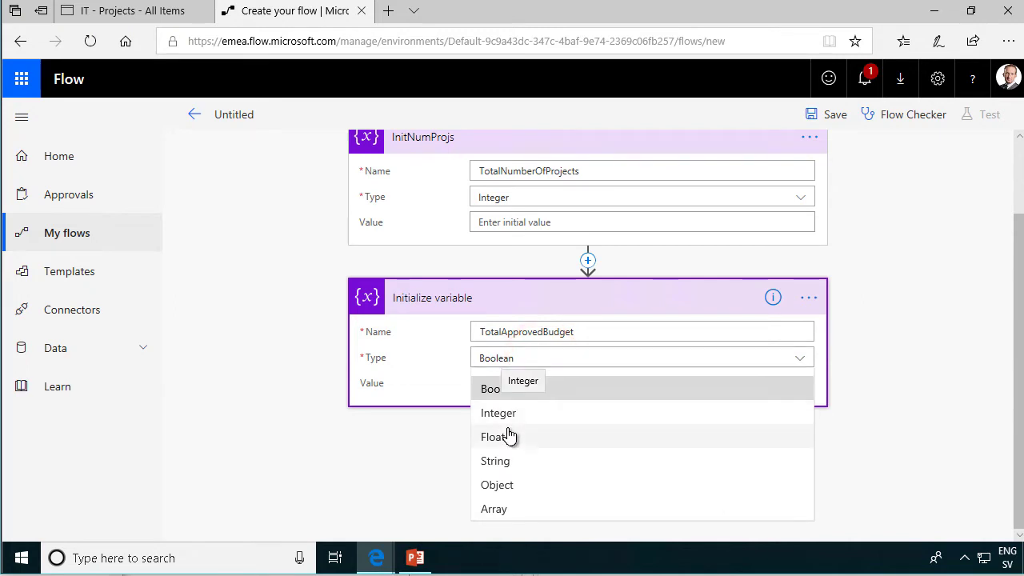
left_click(160, 16)
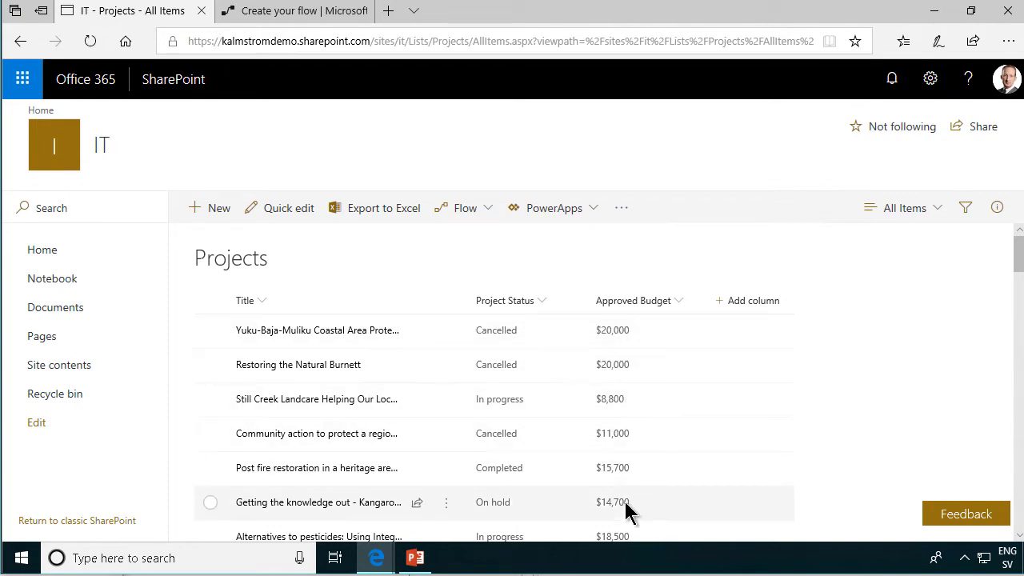
left_click(290, 14)
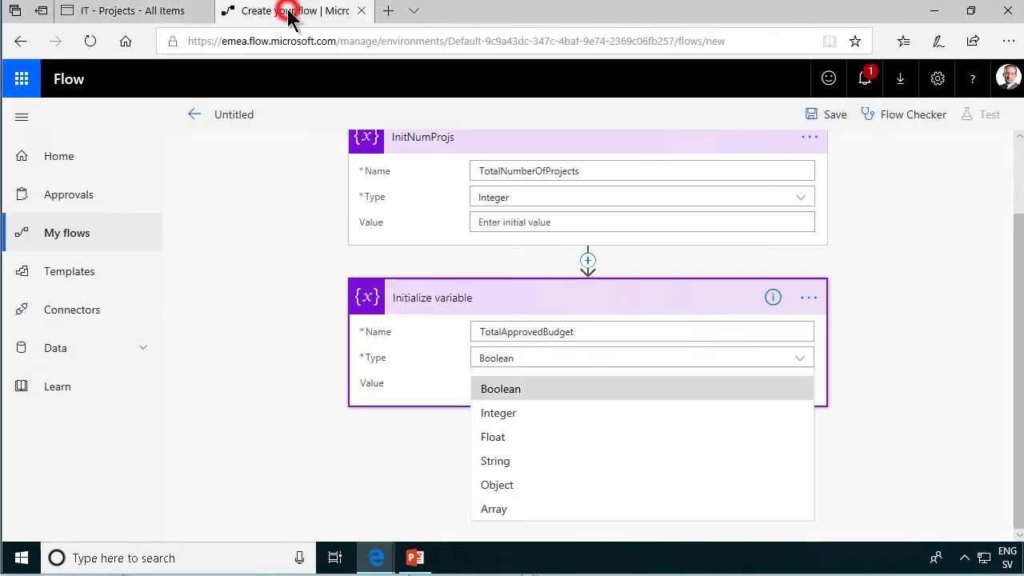
Make TotalApprovedBudget a Float and rename its step InitTotalApproved.
left_click(496, 436)
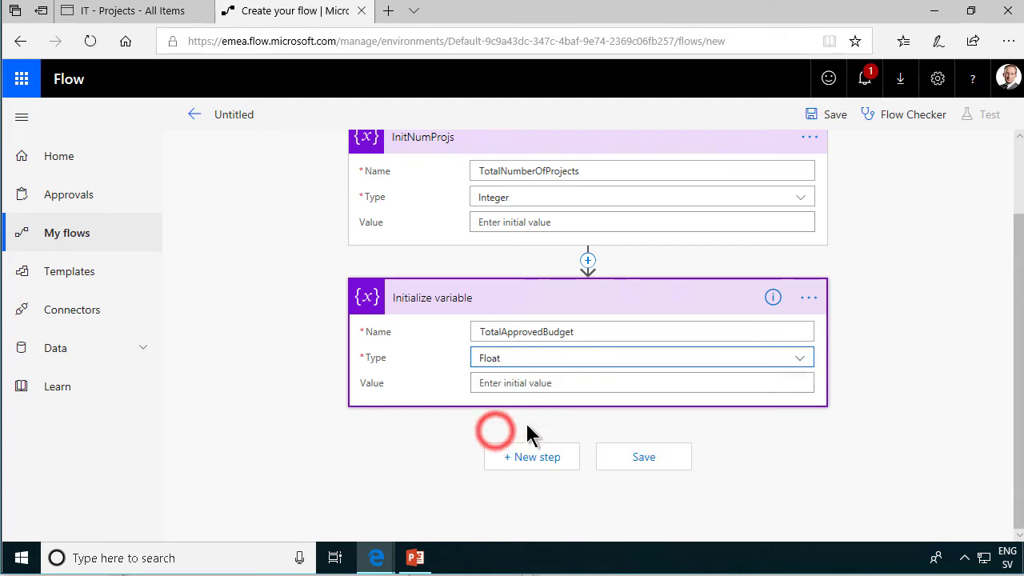
left_click(814, 297)
left_click(878, 295)
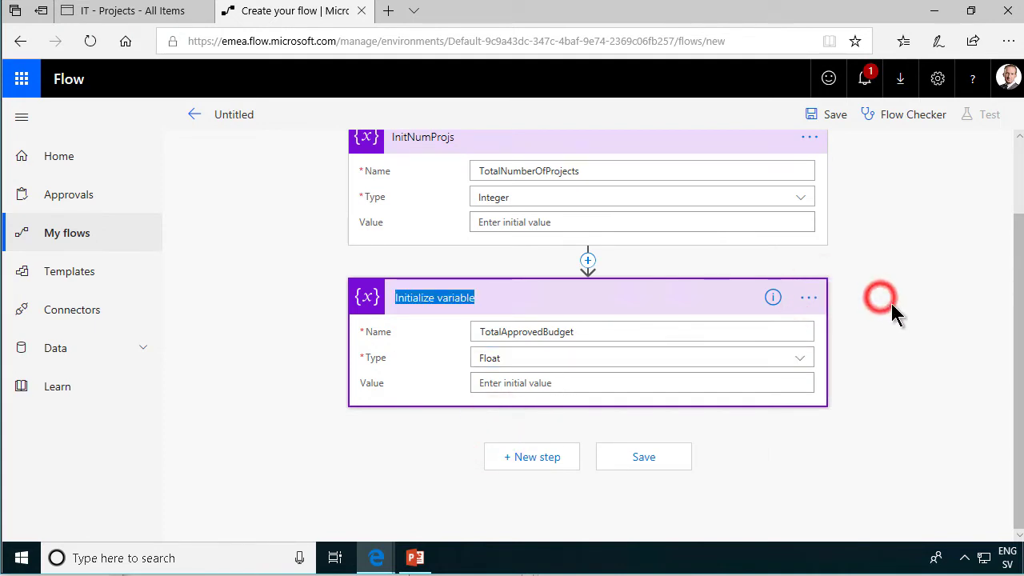
type("InitTo")
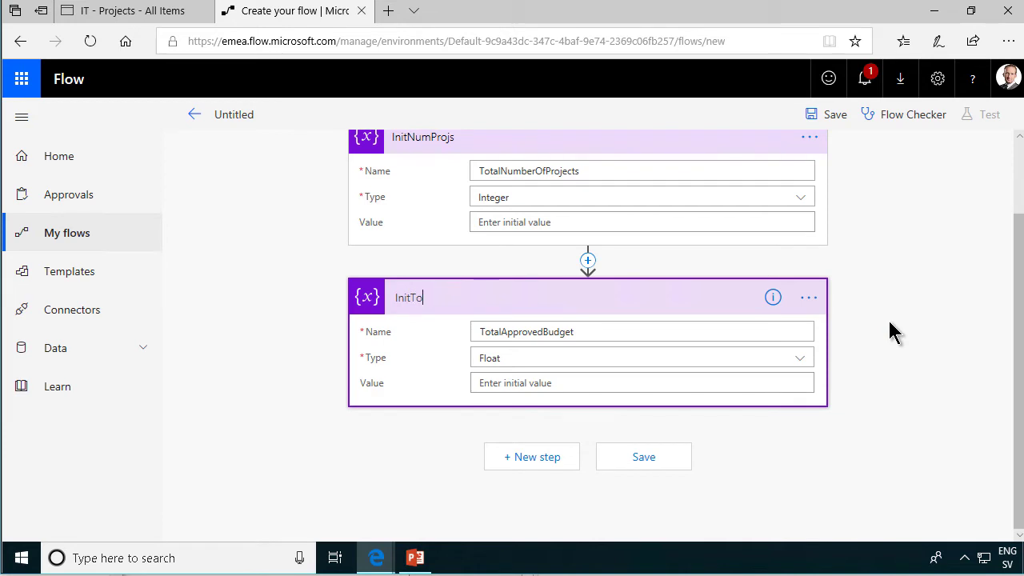
type("talApproved")
key("Return")
Collapse the InitTotalApproved and InitNumProjs steps.
left_click(577, 293)
left_click(551, 146)
scroll(627, 240, "up", 2)
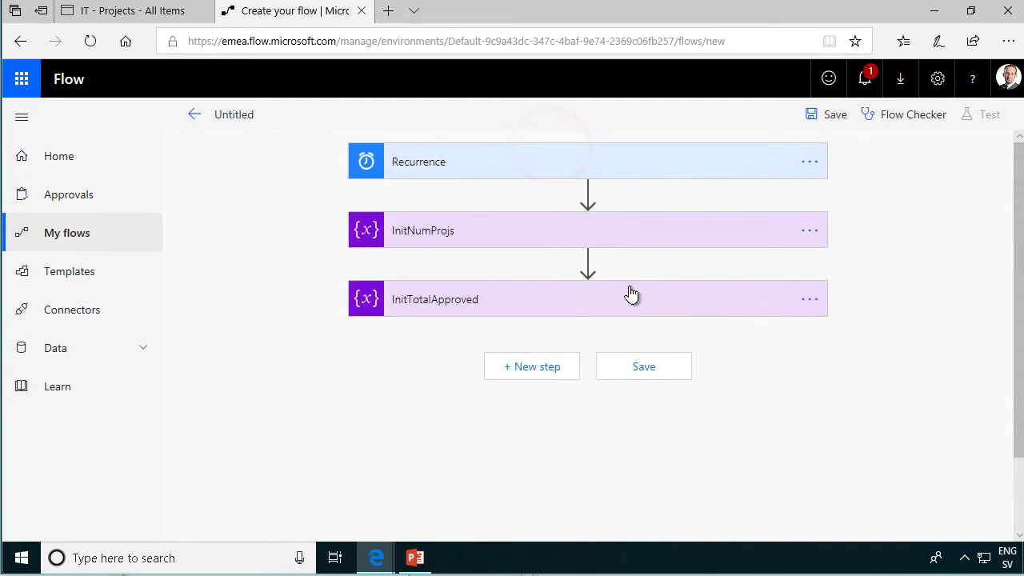
Add a SharePoint Get items action after the variable steps.
left_click(542, 371)
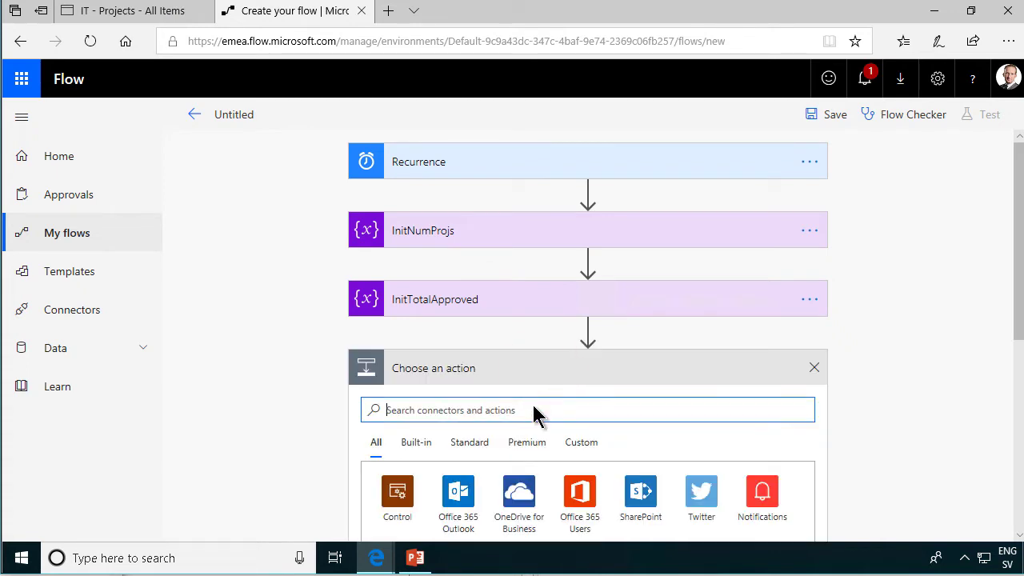
left_click(648, 492)
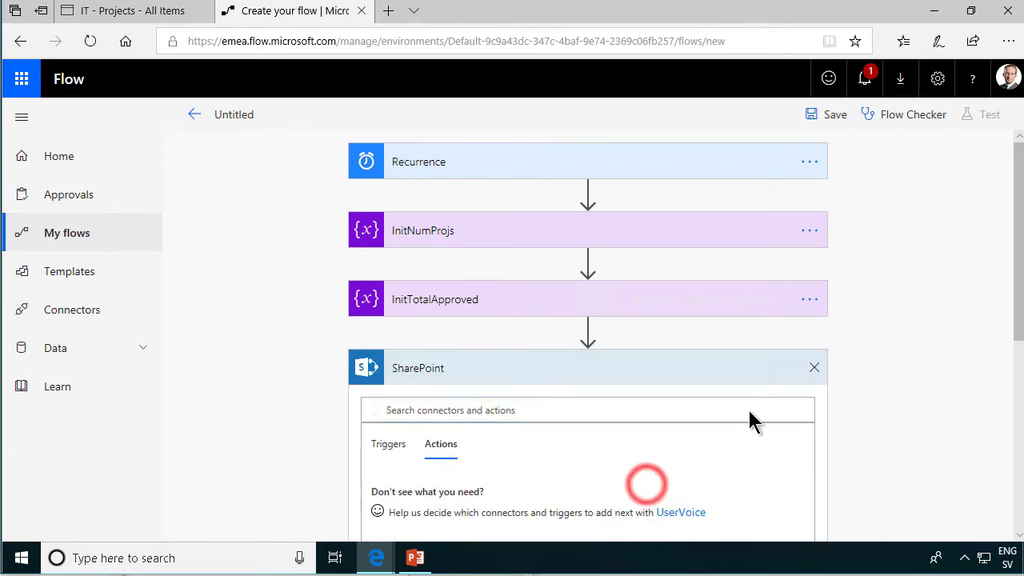
scroll(847, 365, "down", 5)
left_click_drag(805, 224, 388, 260)
left_click(388, 259)
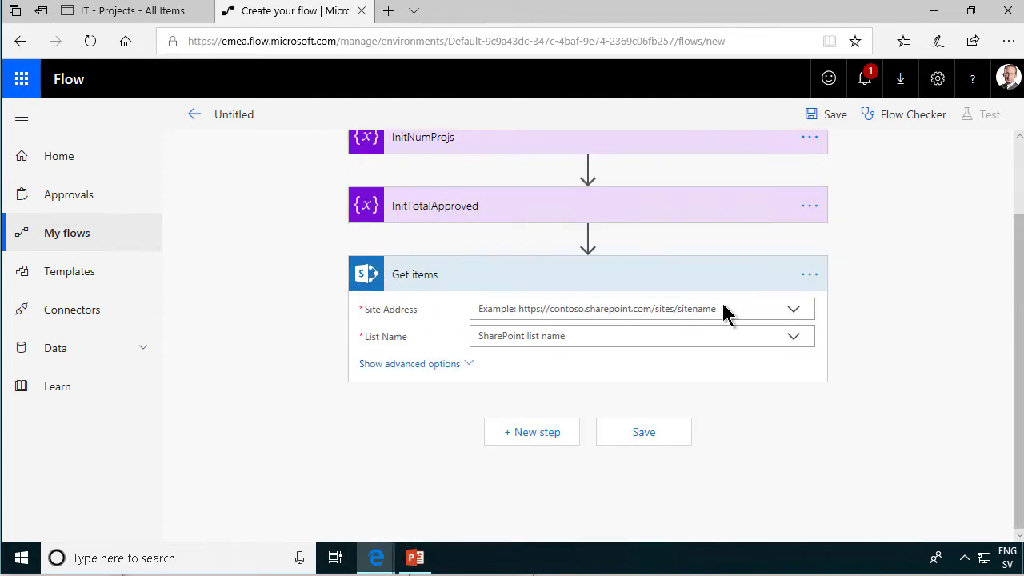
Set Get items to the copied IT site address as a custom value and the Projects list.
left_click(126, 16)
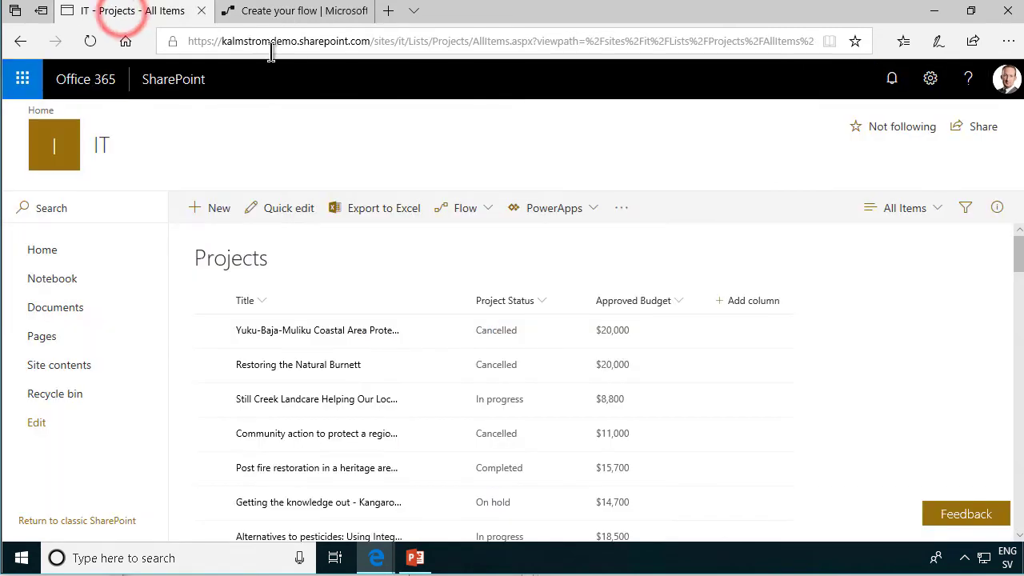
left_click_drag(406, 42, 188, 42)
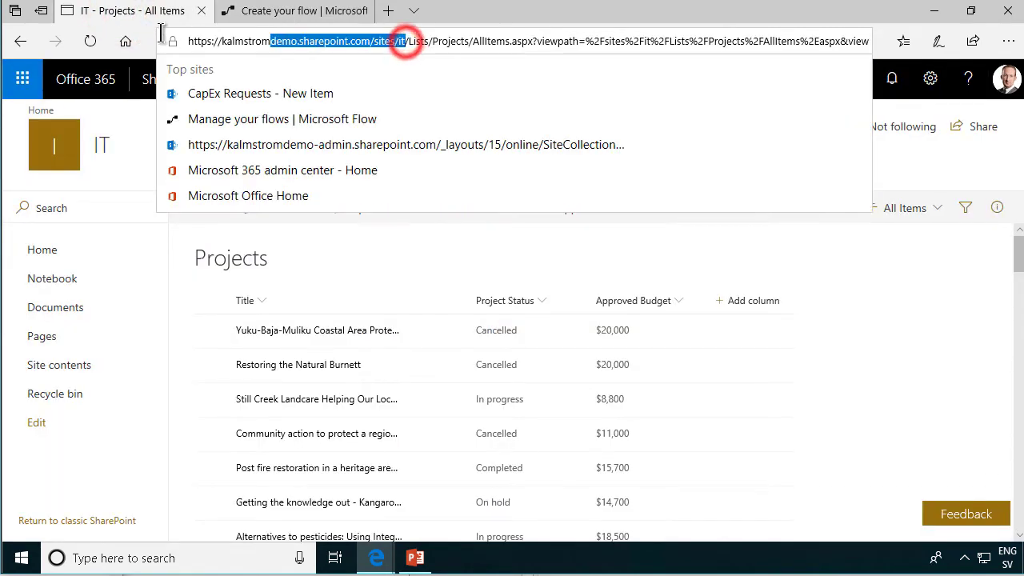
right_click(221, 47)
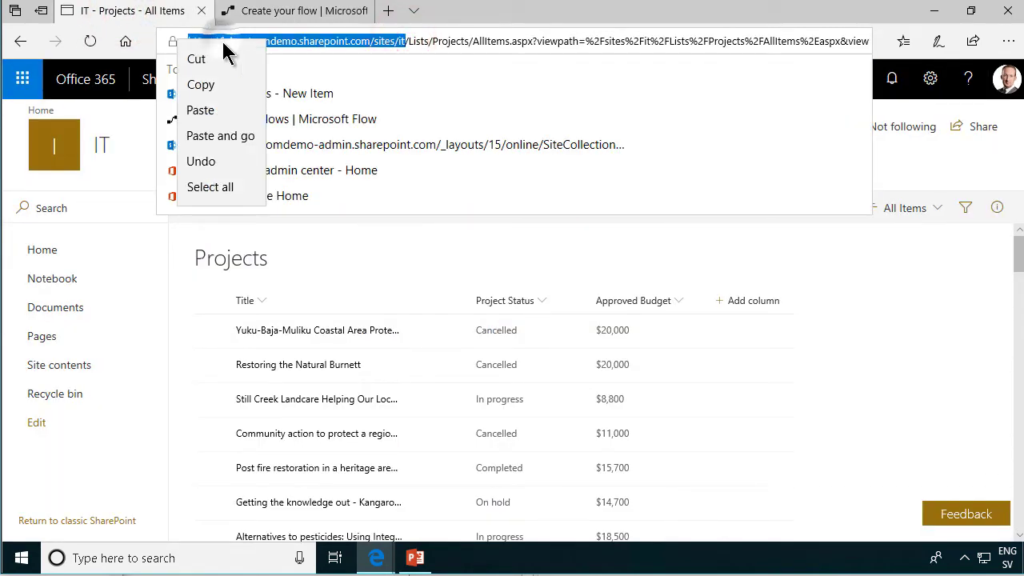
left_click(232, 85)
left_click(278, 10)
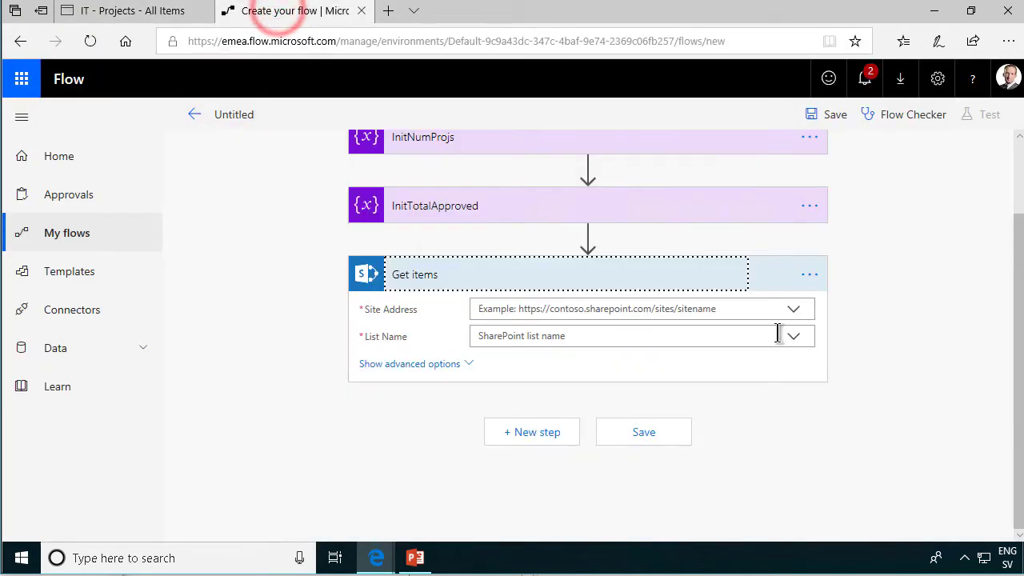
left_click(796, 310)
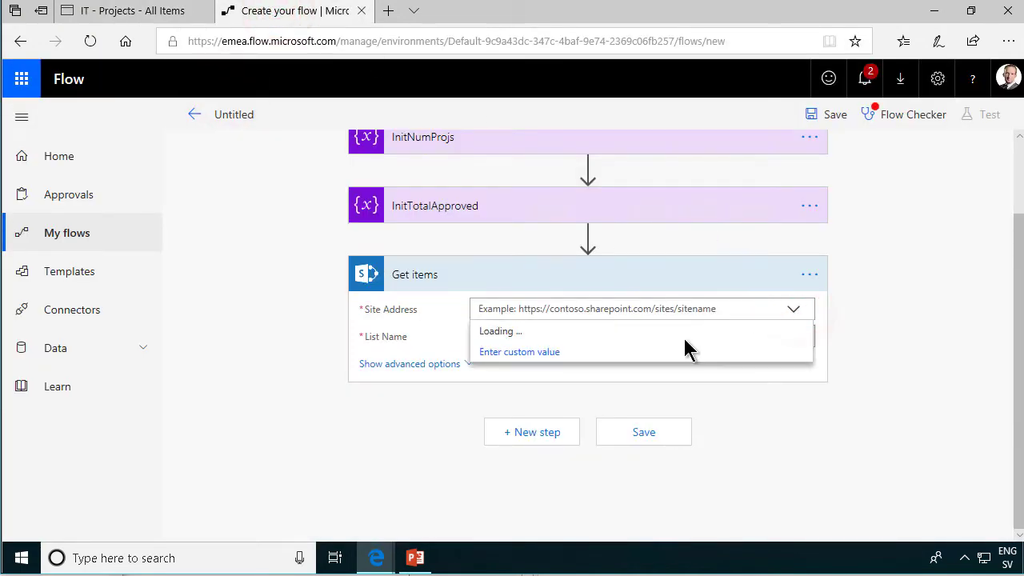
left_click(546, 395)
key("ctrl+v")
left_click(612, 309)
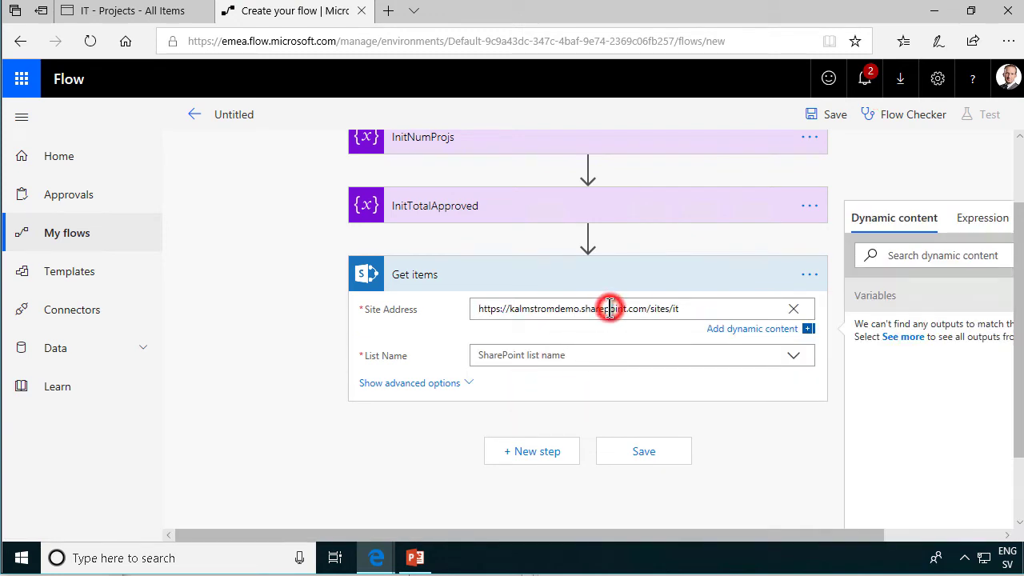
left_click(581, 352)
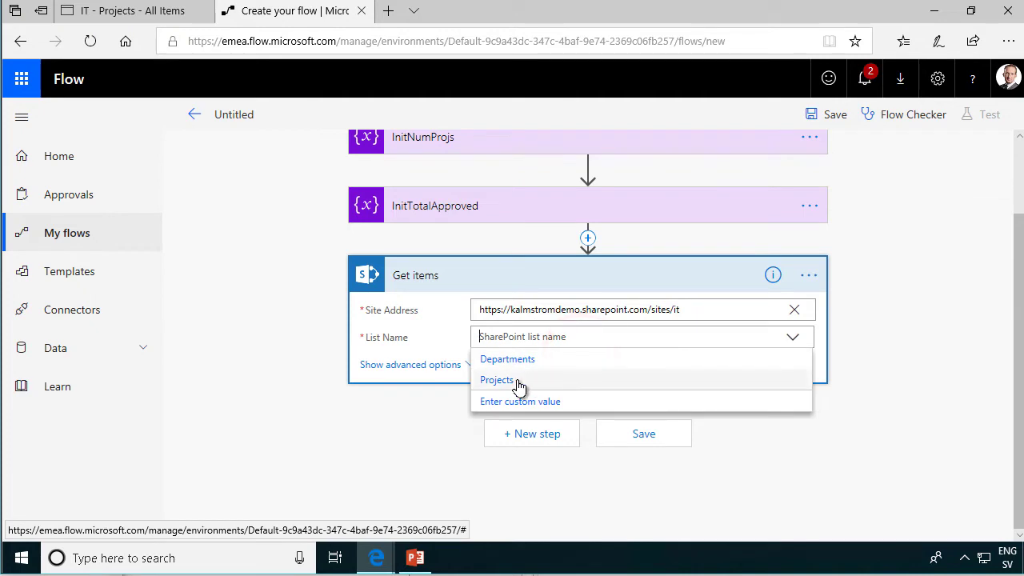
left_click(517, 382)
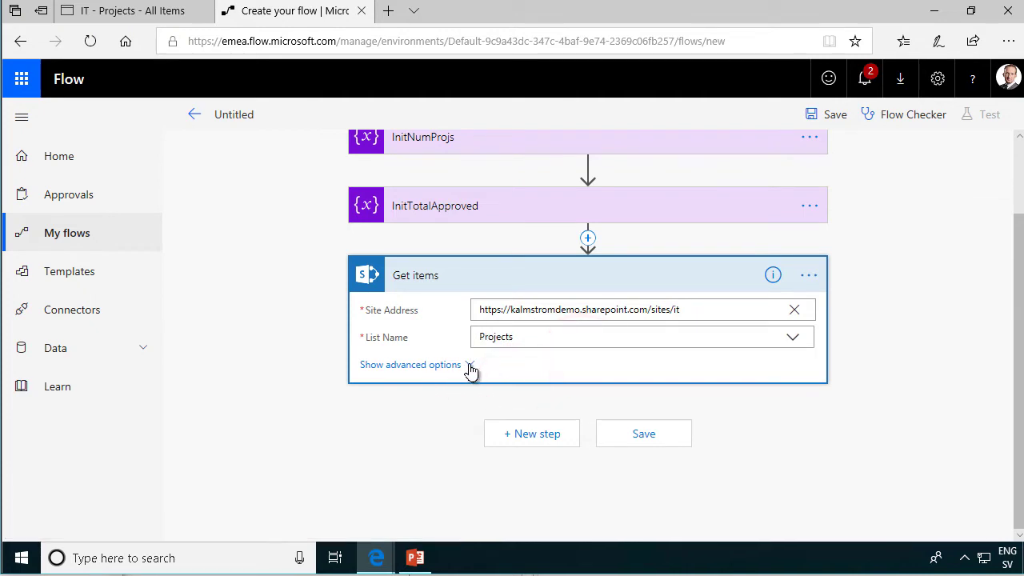
Set the Get items pagination limit to 5000 in its Settings.
left_click(813, 276)
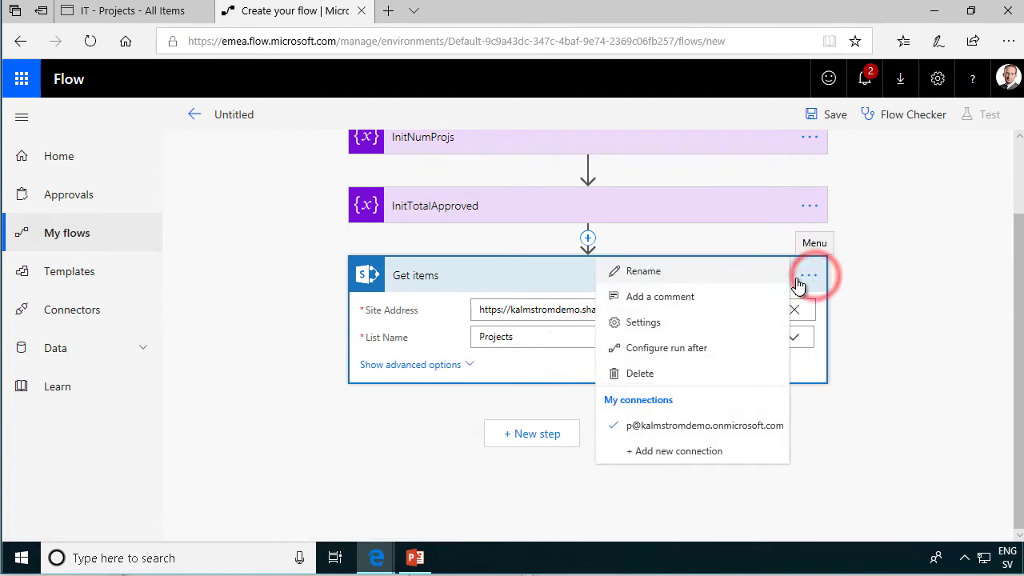
left_click(661, 322)
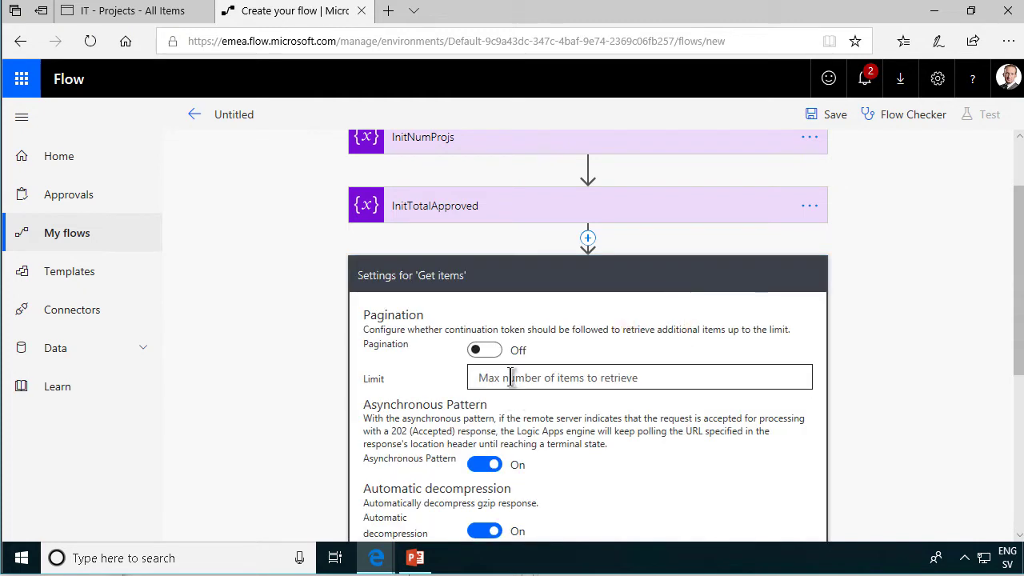
left_click(512, 374)
type("5000")
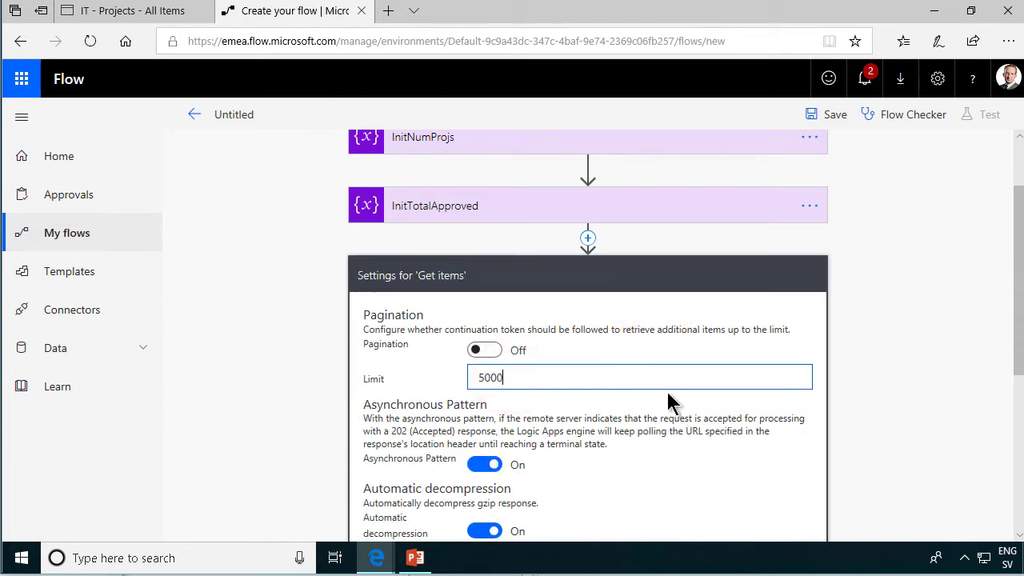
scroll(670, 402, "down", 3)
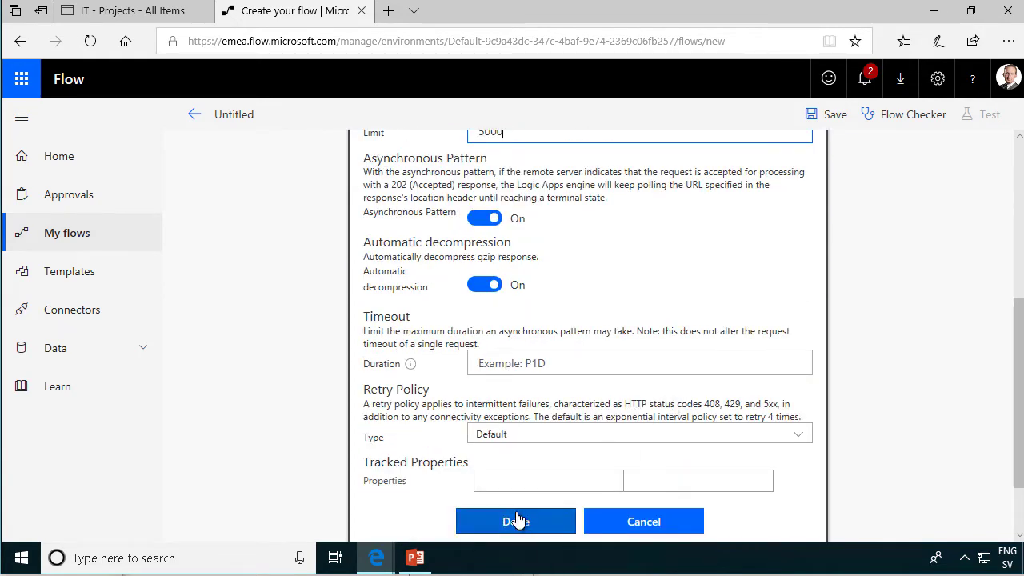
left_click(506, 524)
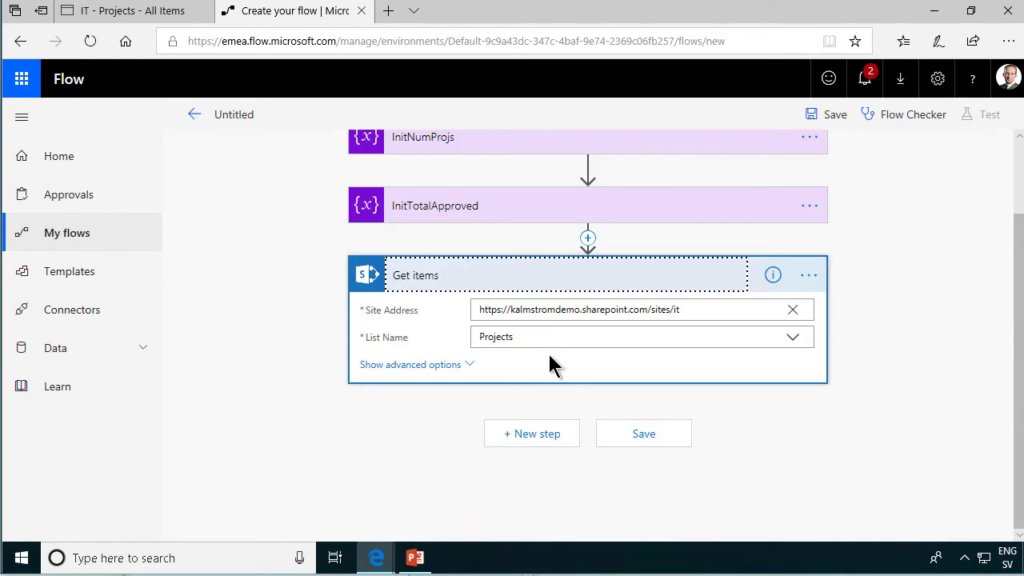
Set Top Count to 5000 and Limit Columns by View to All Items.
left_click(450, 365)
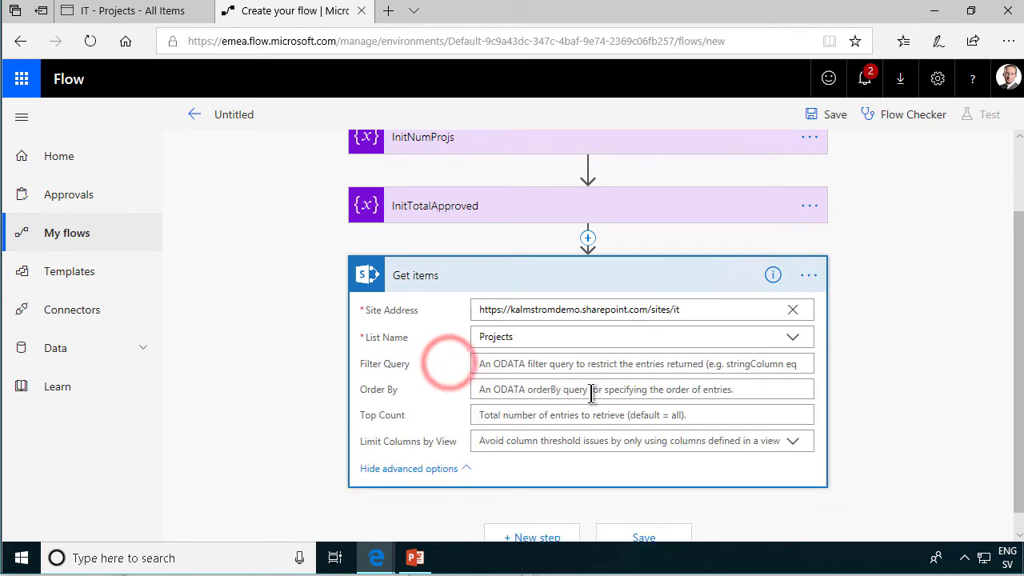
left_click(509, 409)
type("5000")
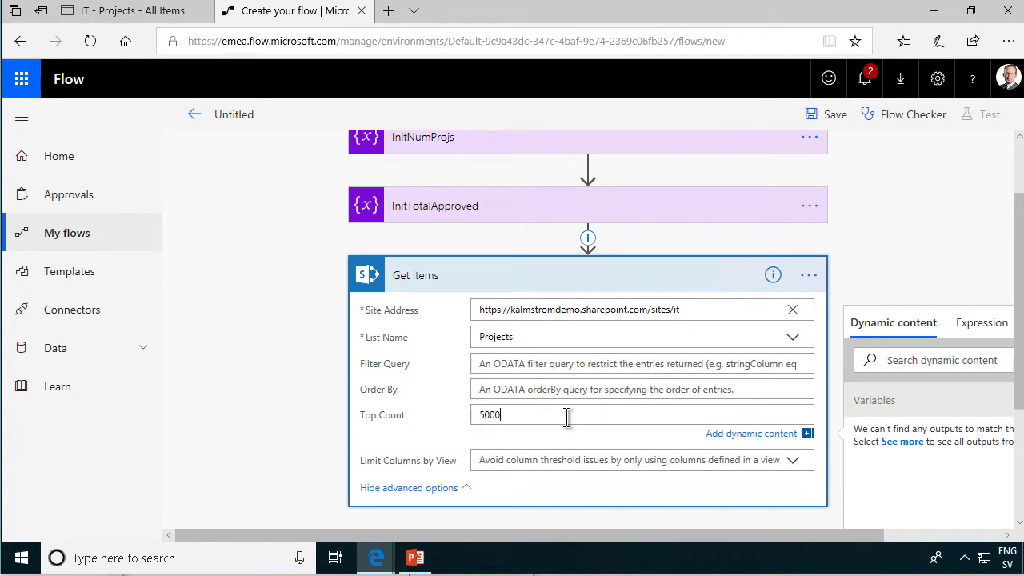
left_click(795, 462)
left_click(506, 466)
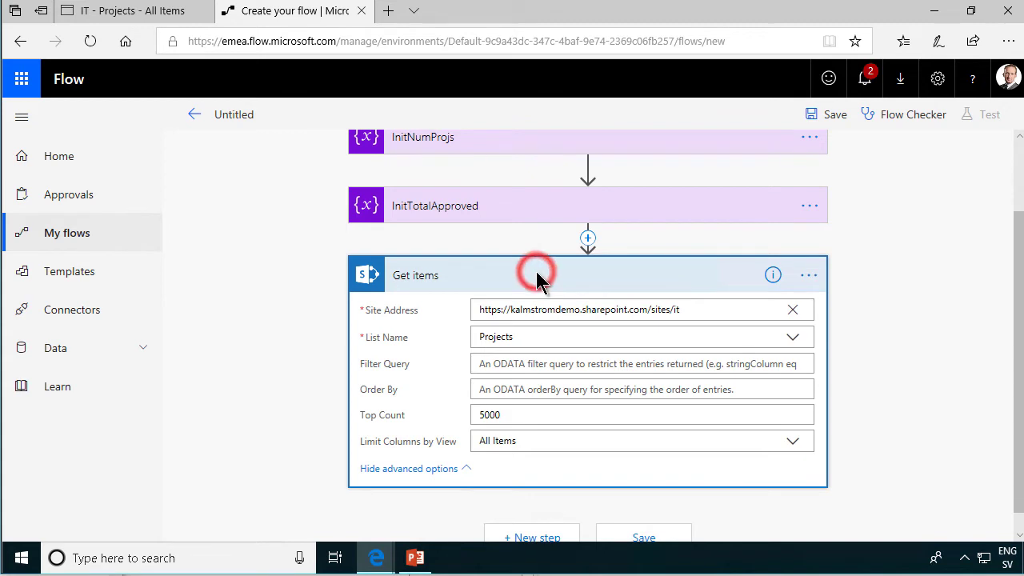
left_click(536, 275)
scroll(560, 251, "up", 2)
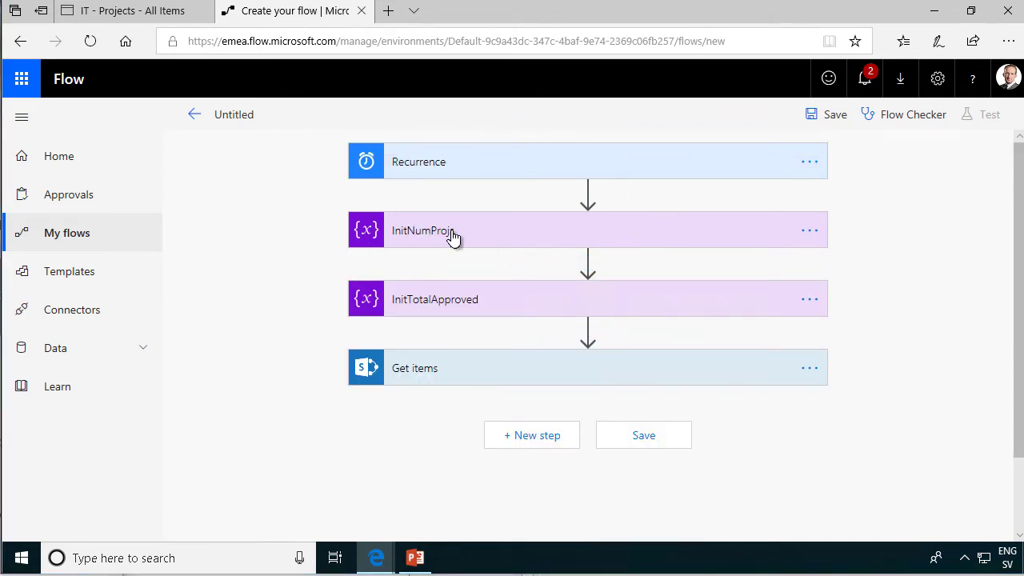
Add an Apply to each loop over the Get items 'value' output.
left_click(539, 440)
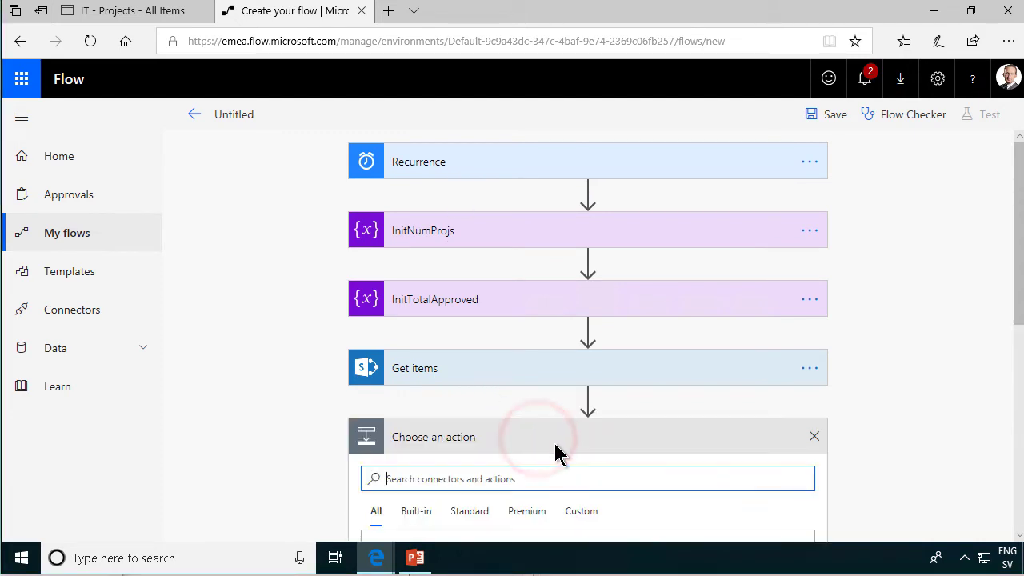
left_click(450, 293)
type("apply")
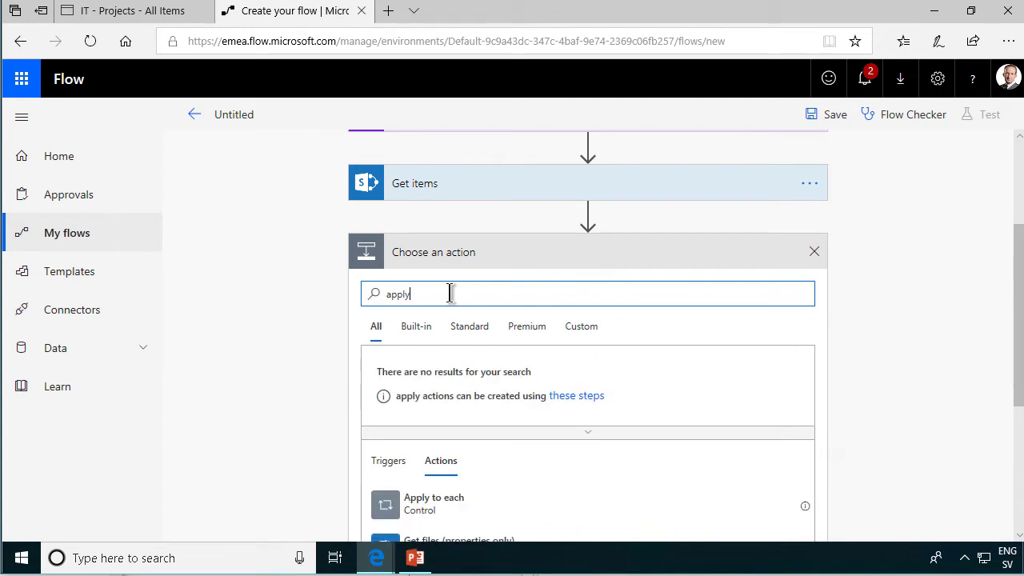
left_click(428, 501)
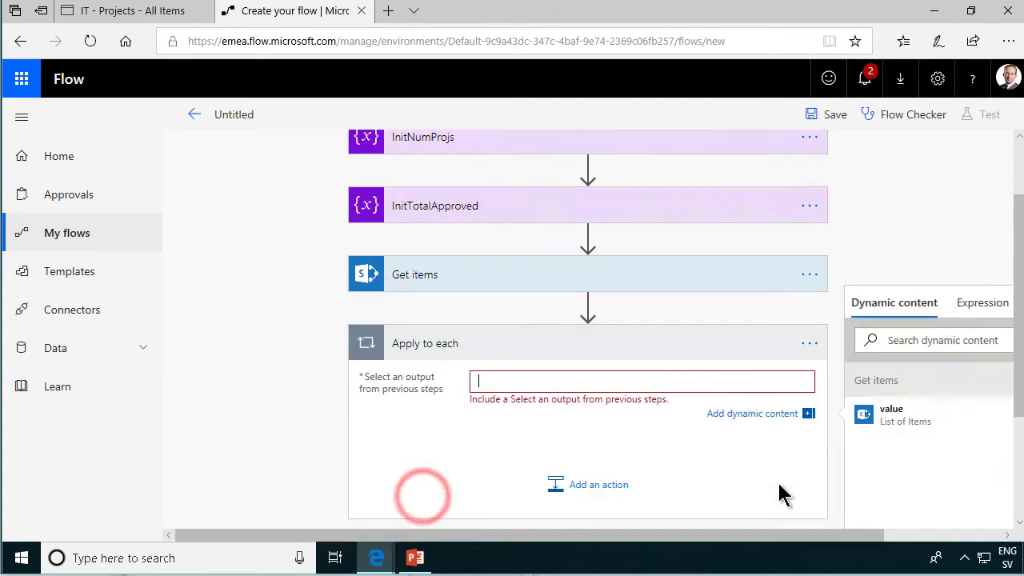
left_click(873, 414)
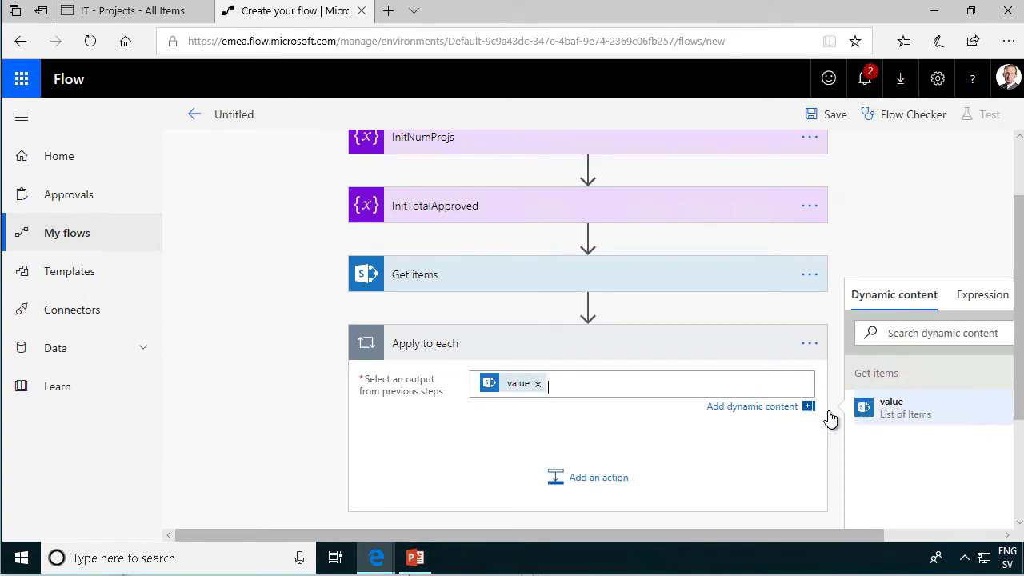
Add two Increment variable actions inside the Apply to each loop.
left_click(580, 480)
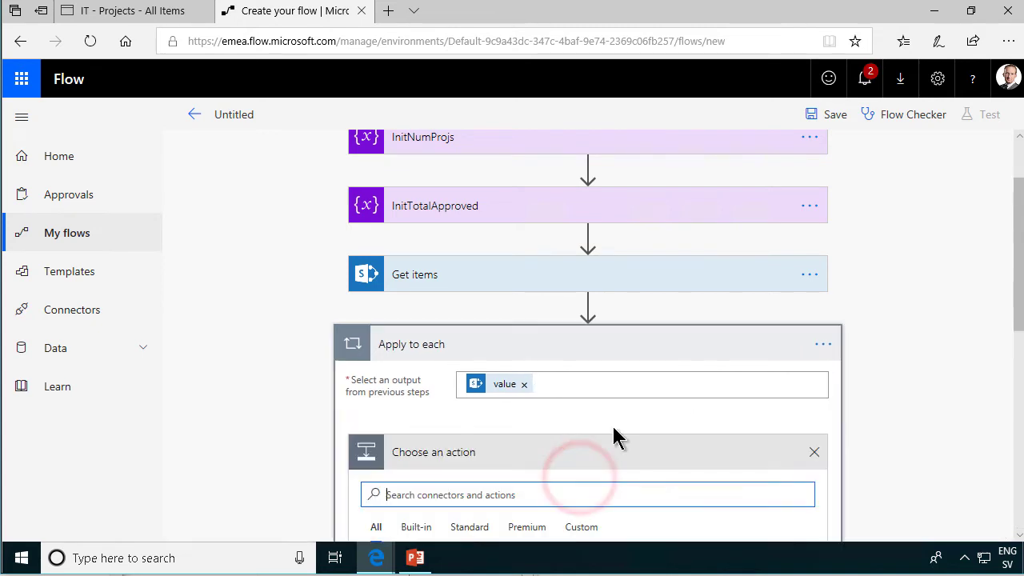
left_click(436, 240)
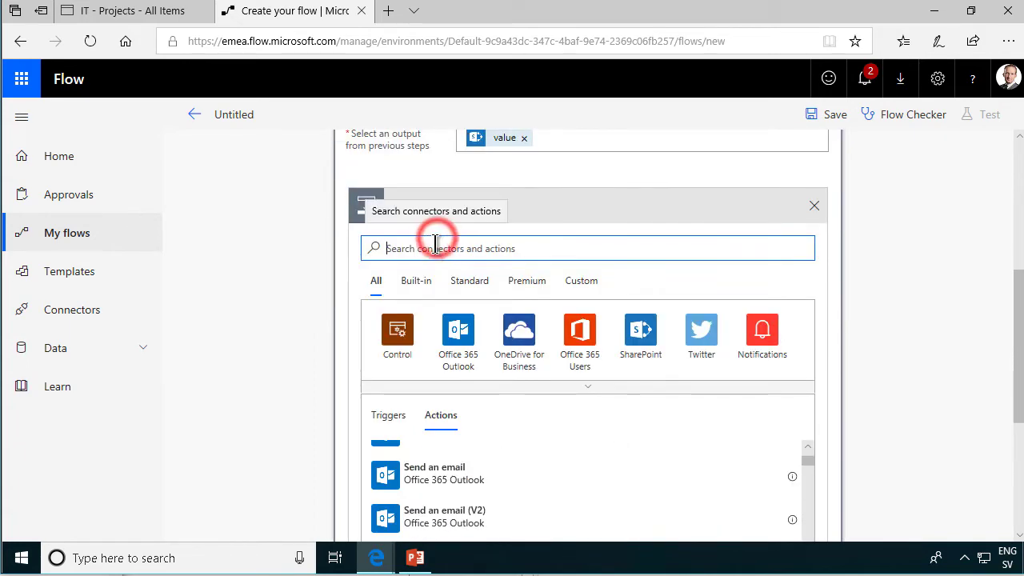
type("increm")
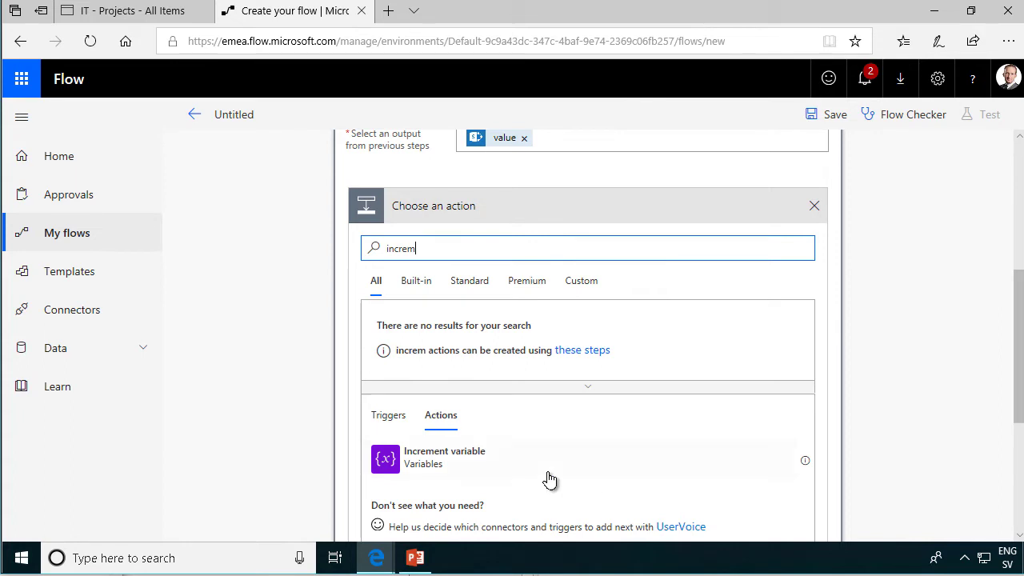
left_click(441, 455)
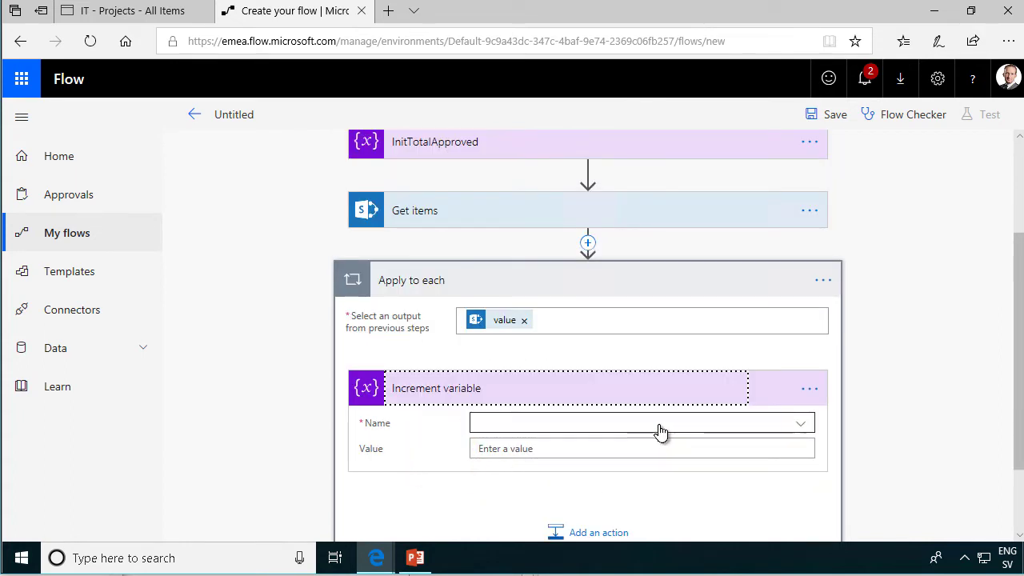
left_click(586, 530)
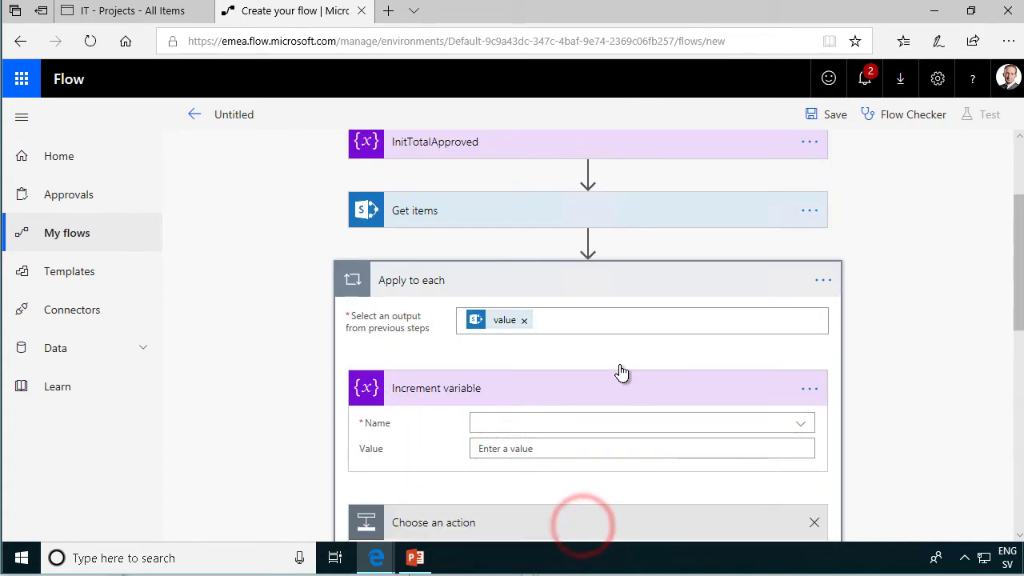
left_click(476, 413)
type("incre")
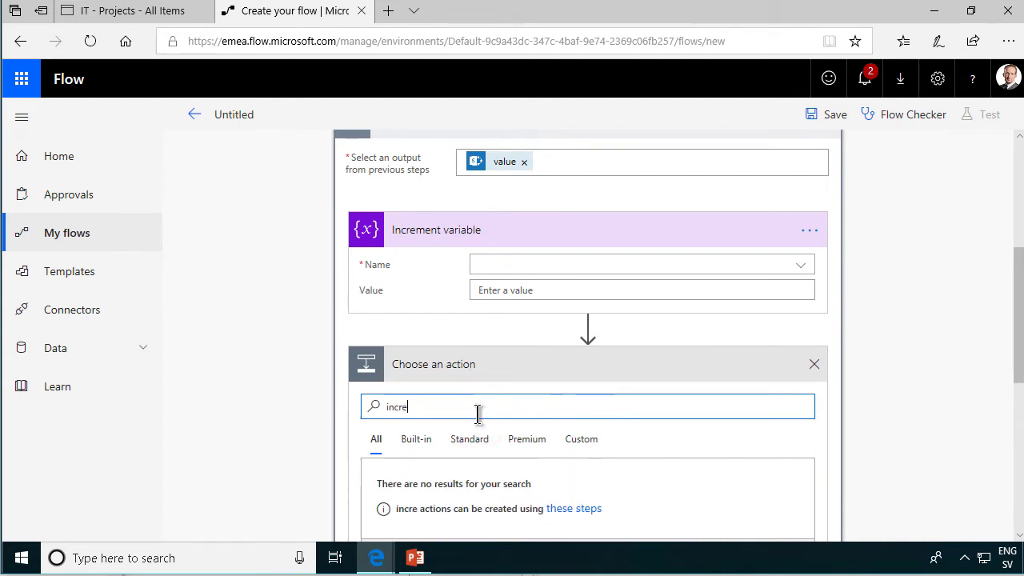
type("m")
scroll(709, 498, "down", 2)
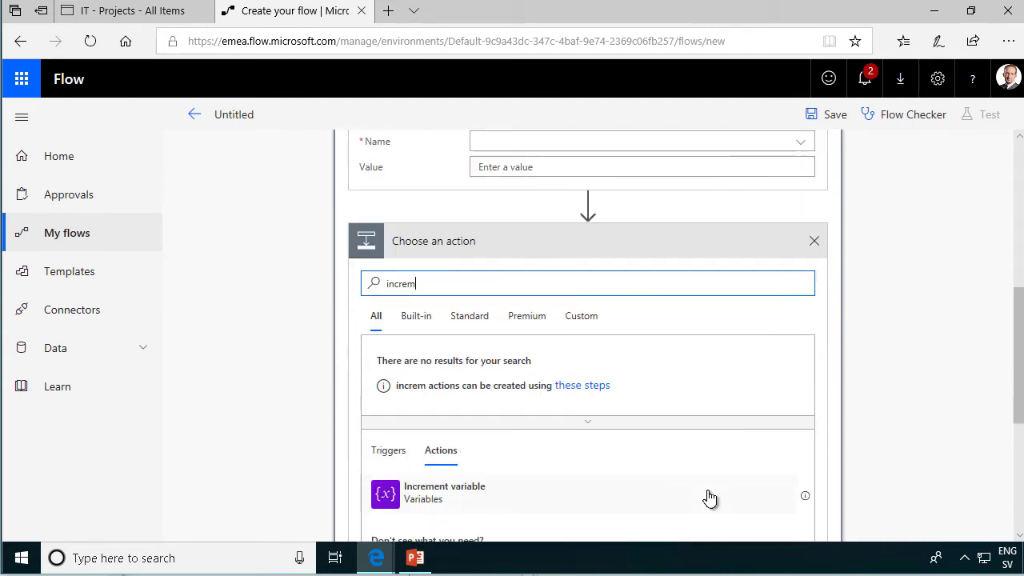
left_click(448, 489)
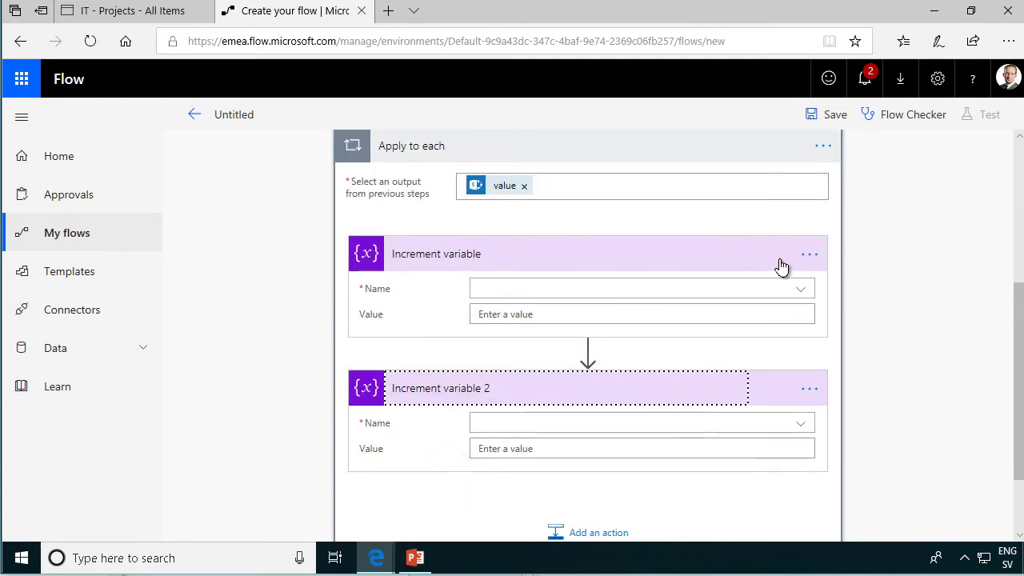
Rename the increment steps CoiuntProjects and CountMoney.
left_click(810, 255)
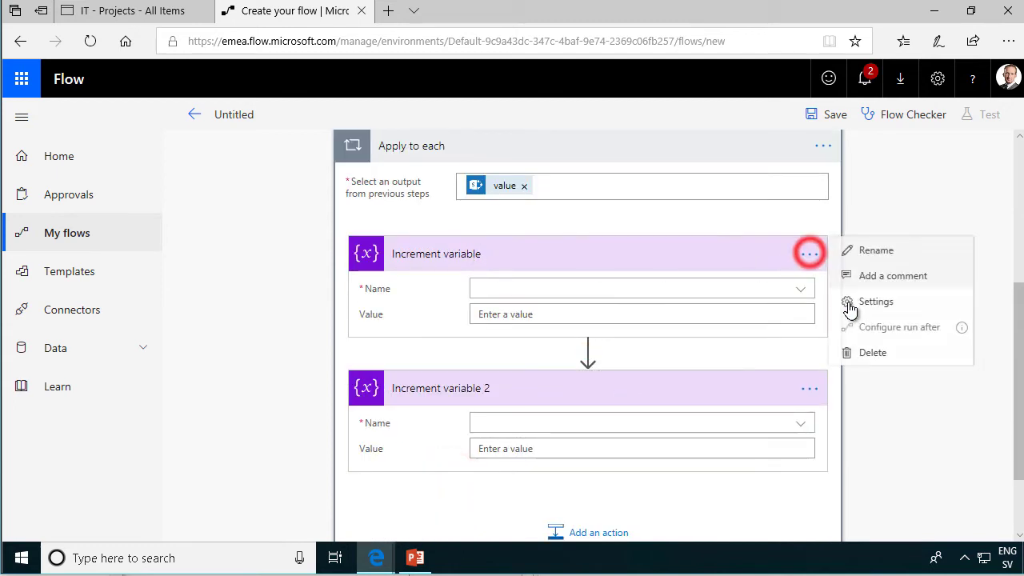
left_click(878, 251)
type("CoiuntProjects")
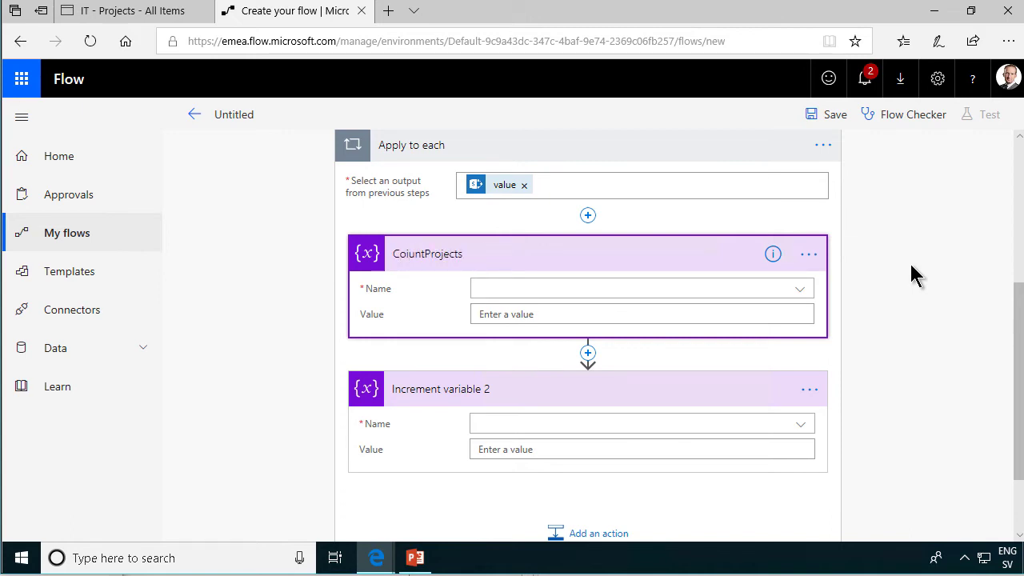
left_click(809, 395)
left_click(865, 396)
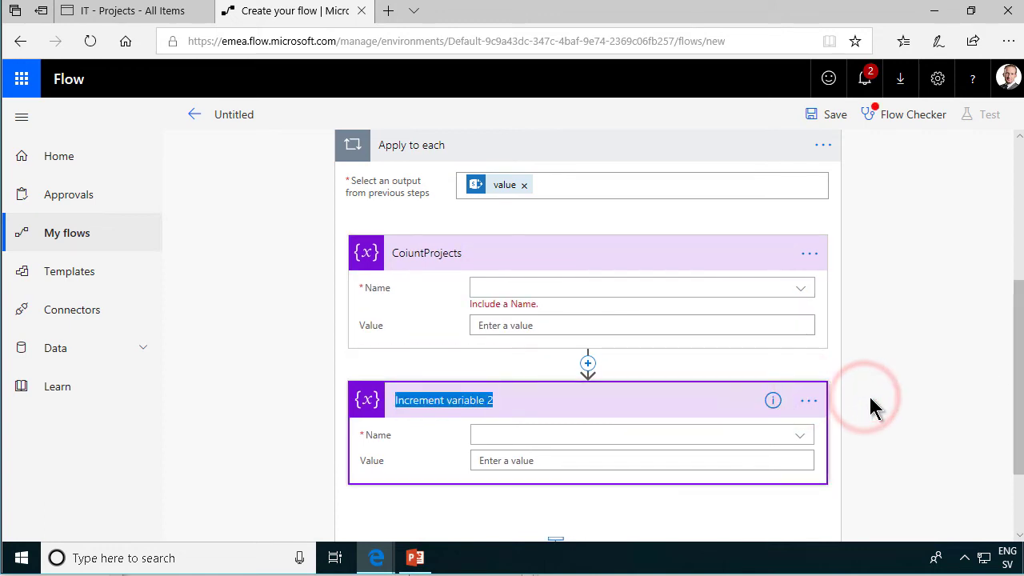
type("CountMoney")
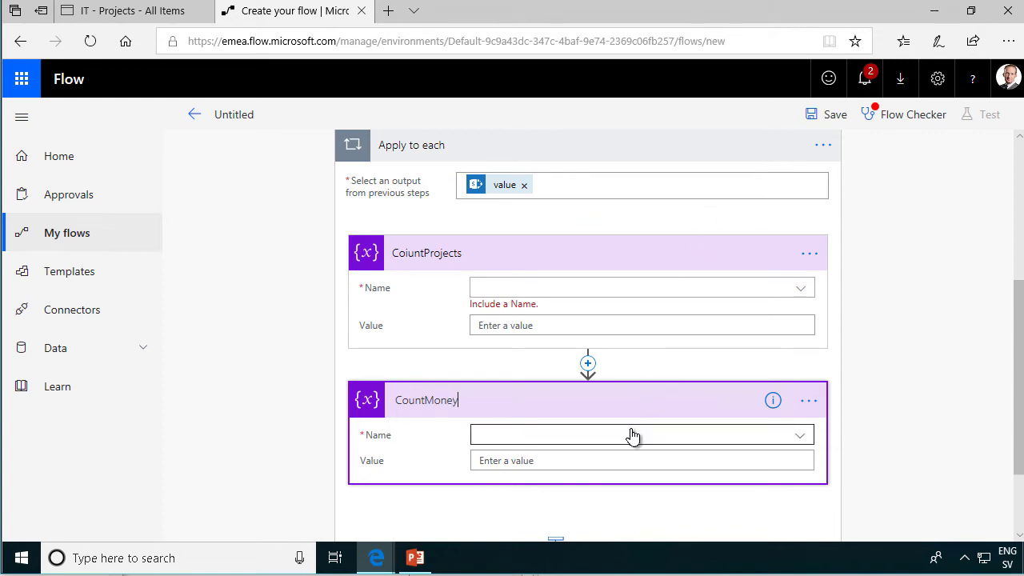
Make CoiuntProjects increment TotalNumberOfProjects by 1.
left_click(576, 286)
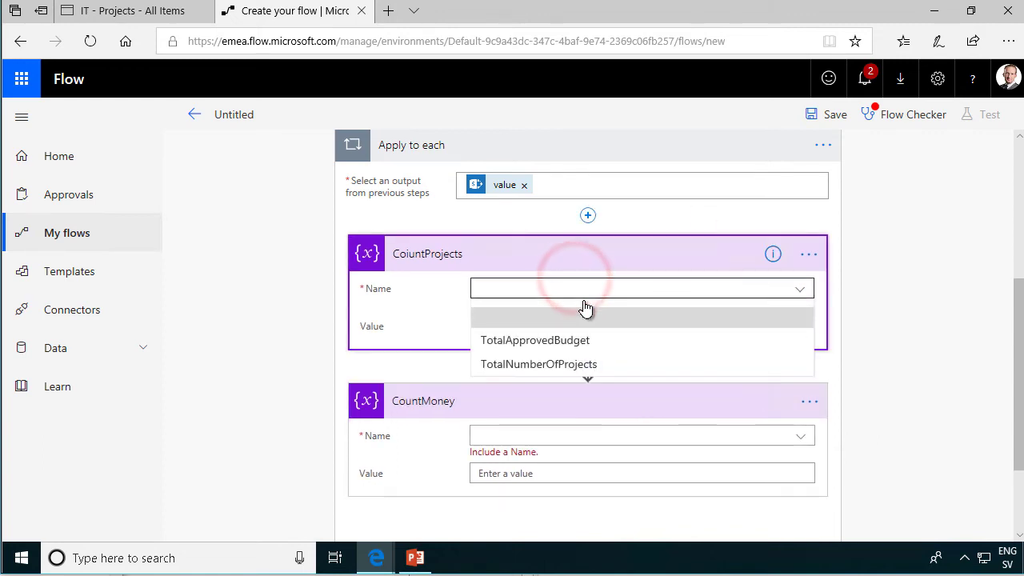
left_click(571, 366)
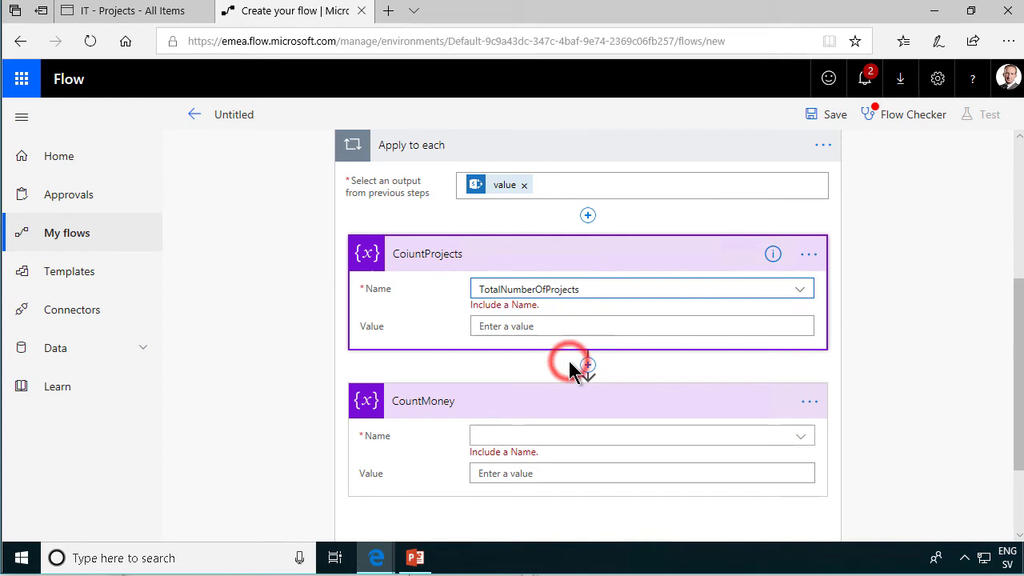
left_click(521, 314)
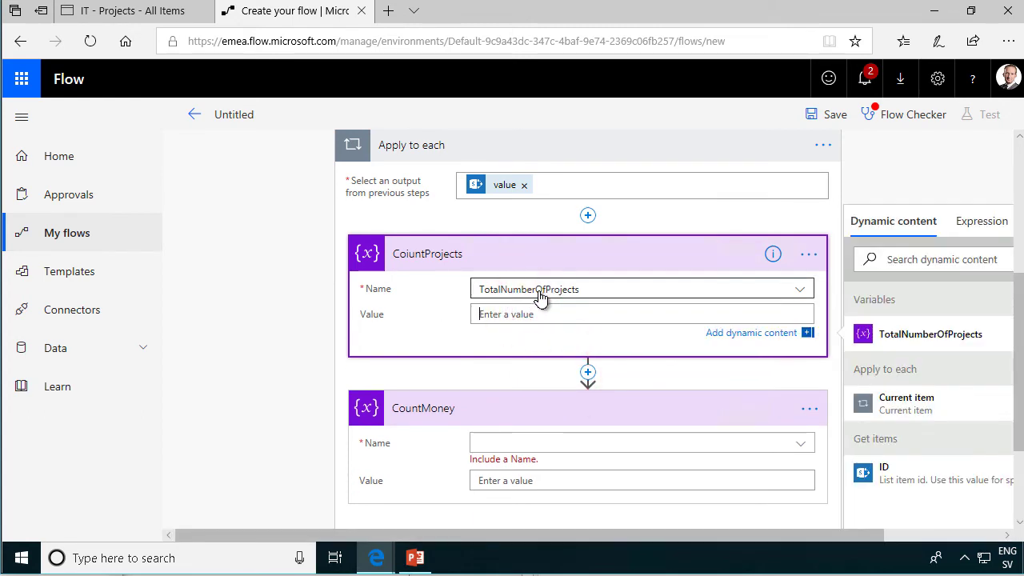
type("1")
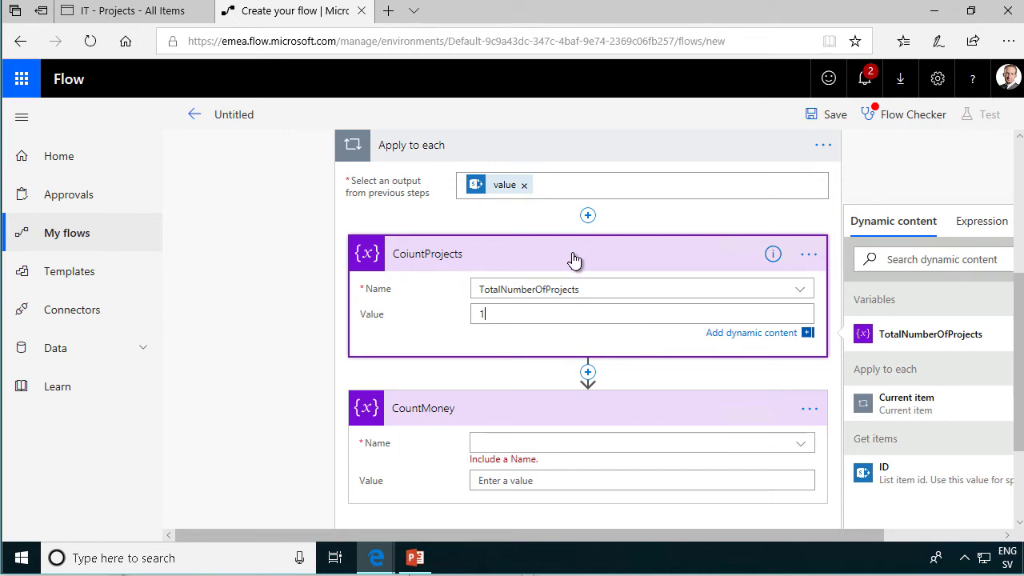
Make CountMoney increment TotalApprovedBudget by each item's Approved Budget.
left_click(560, 442)
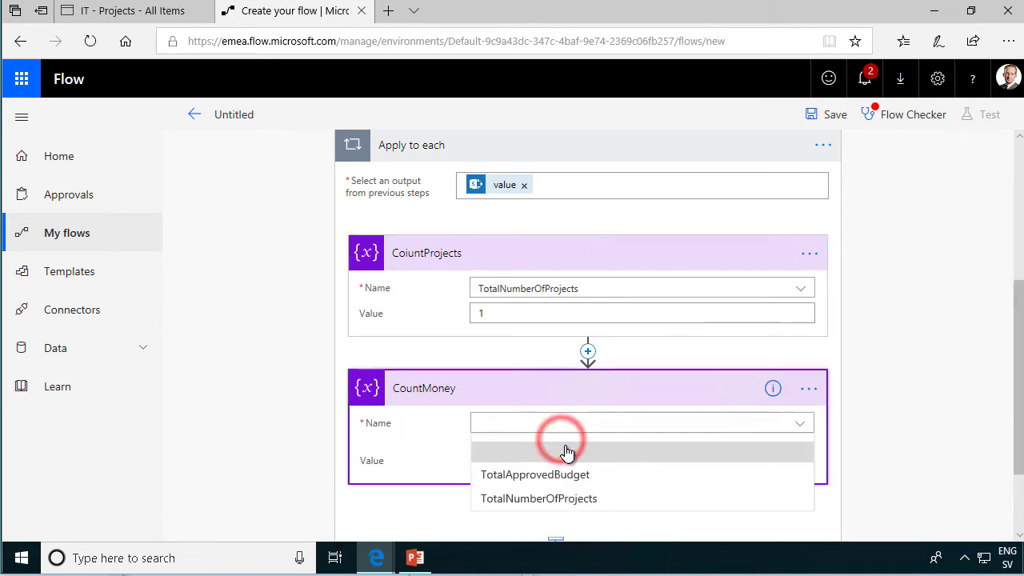
left_click(573, 476)
left_click(513, 454)
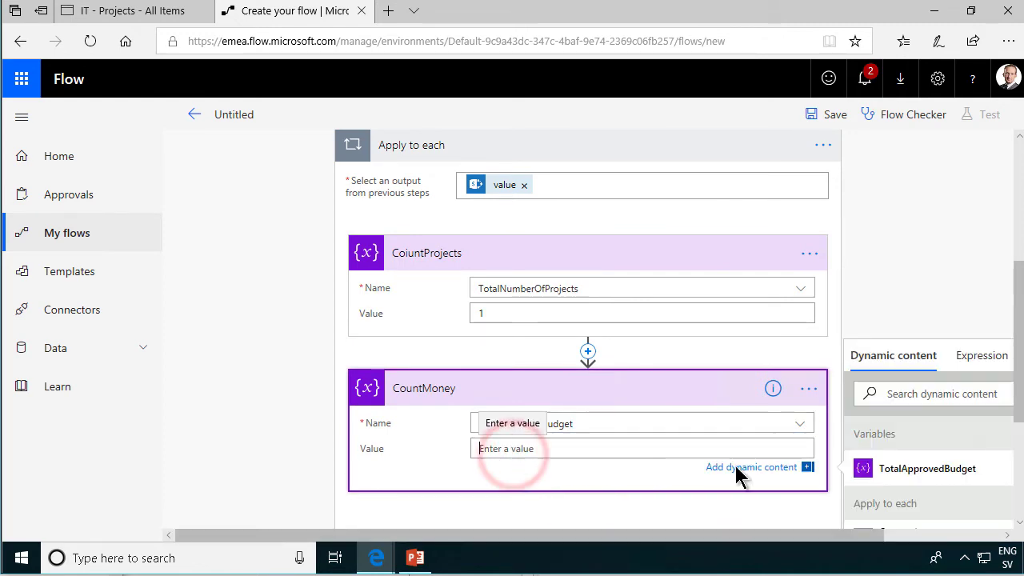
scroll(1016, 400, "down", 3)
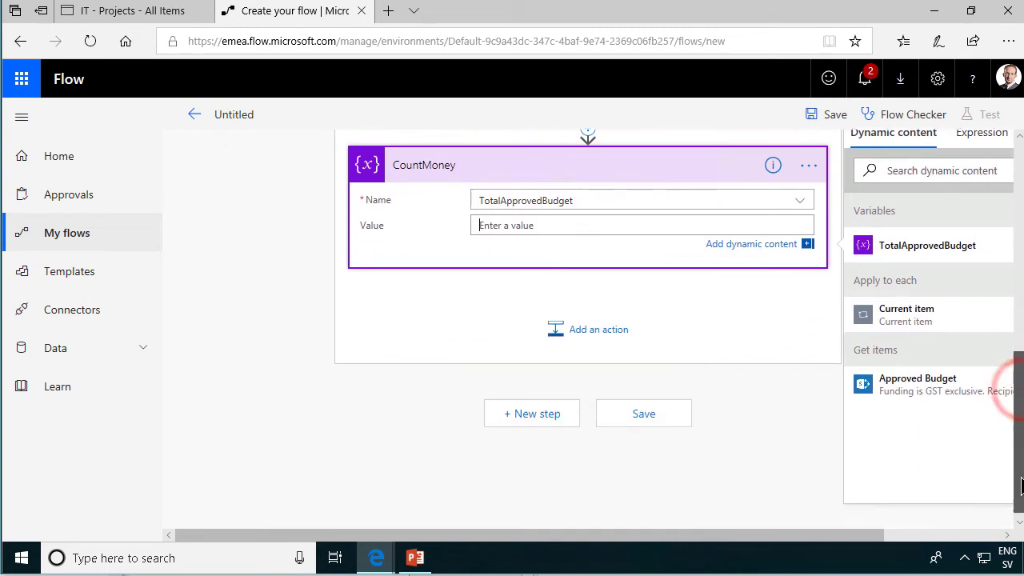
left_click(890, 390)
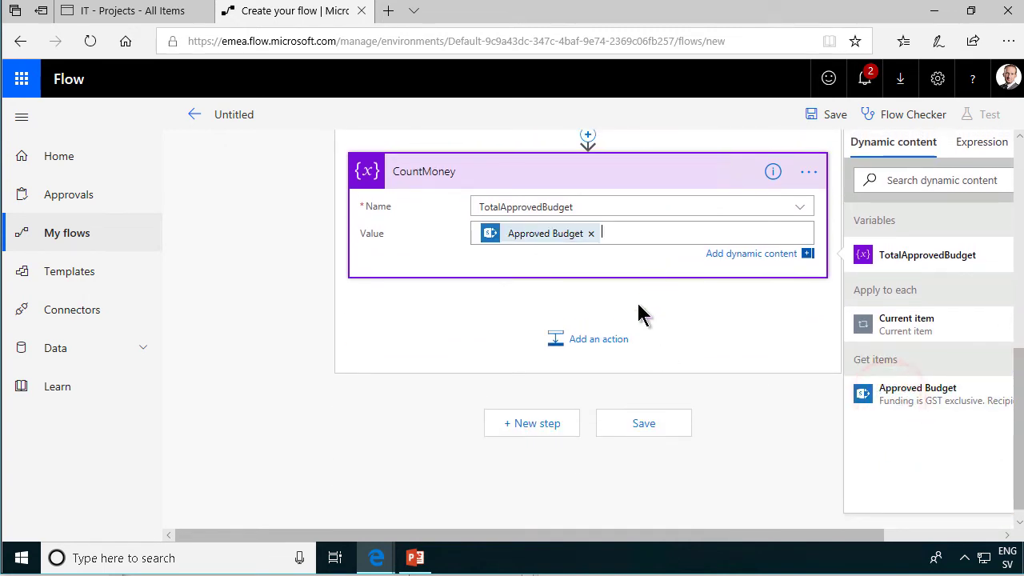
scroll(638, 322, "up", 3)
scroll(646, 345, "down", 3)
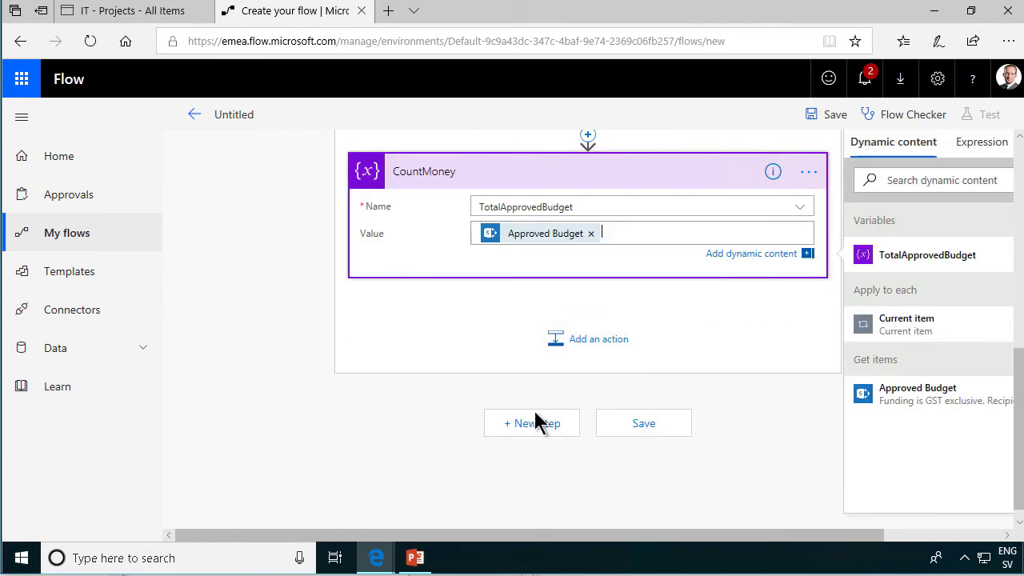
scroll(482, 320, "up", 4)
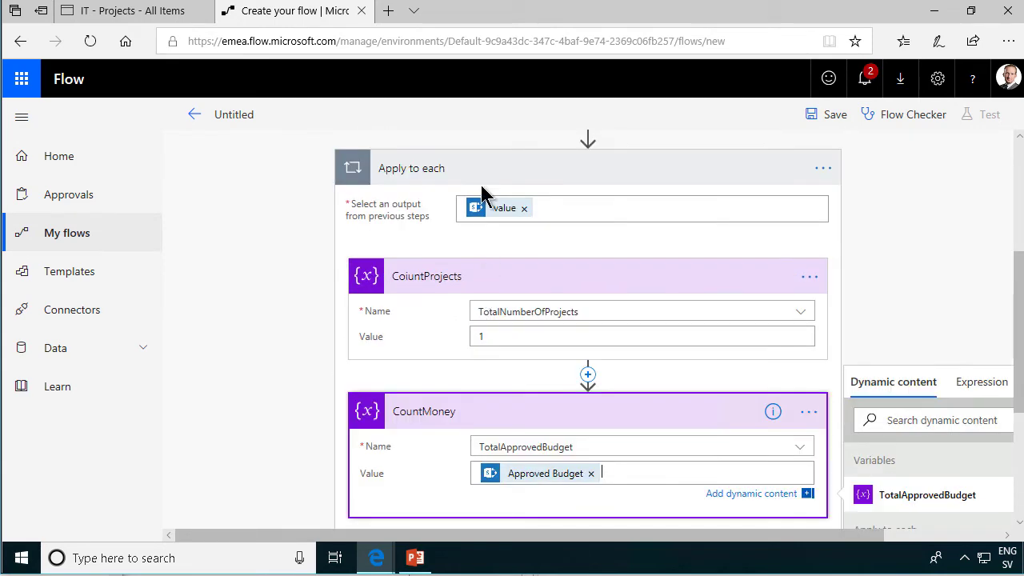
Collapse Apply to each and add an Office 365 Outlook 'Send an email' step below it.
left_click(470, 172)
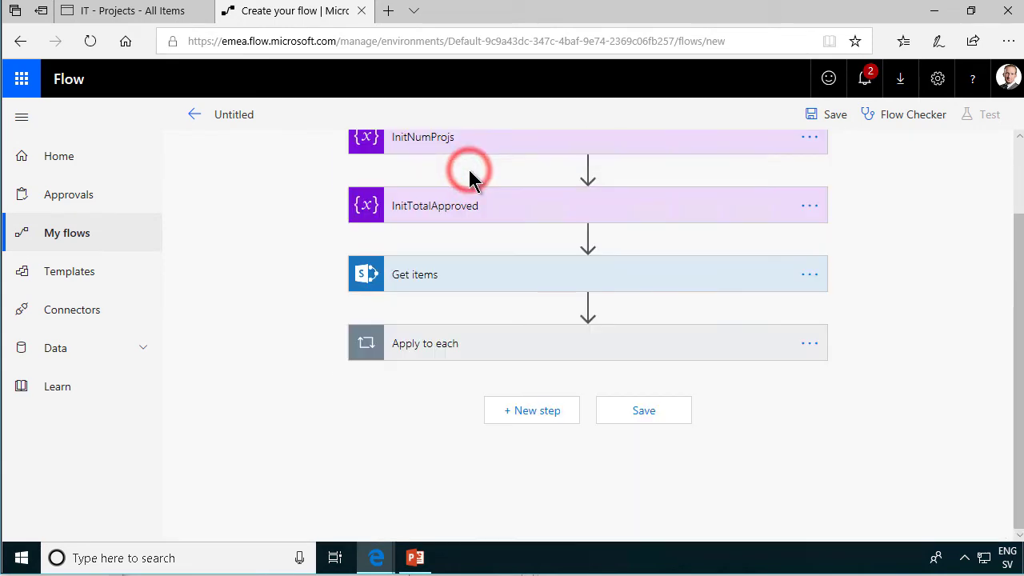
left_click(541, 412)
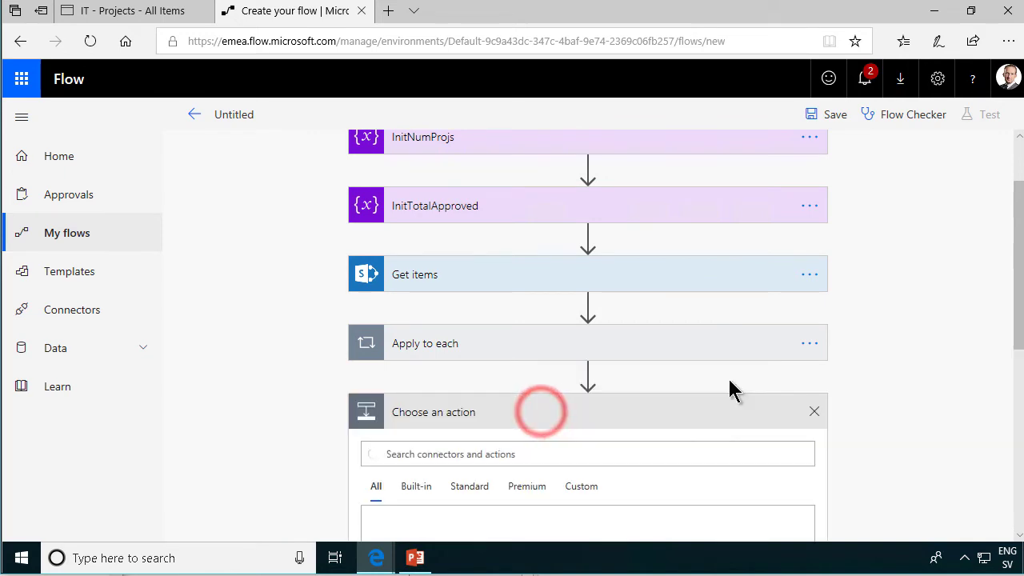
scroll(460, 501, "down", 3)
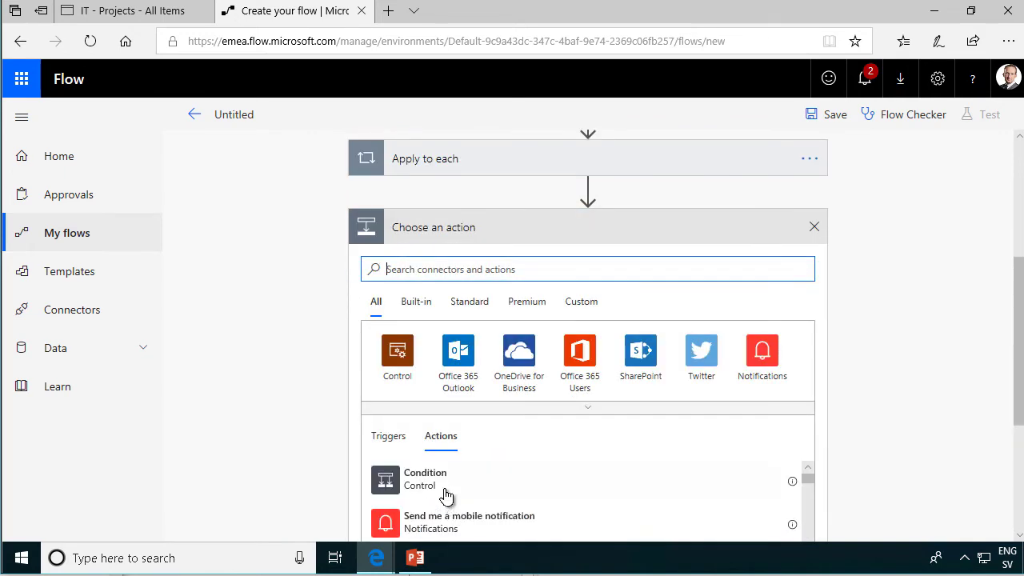
left_click(456, 350)
type("send email")
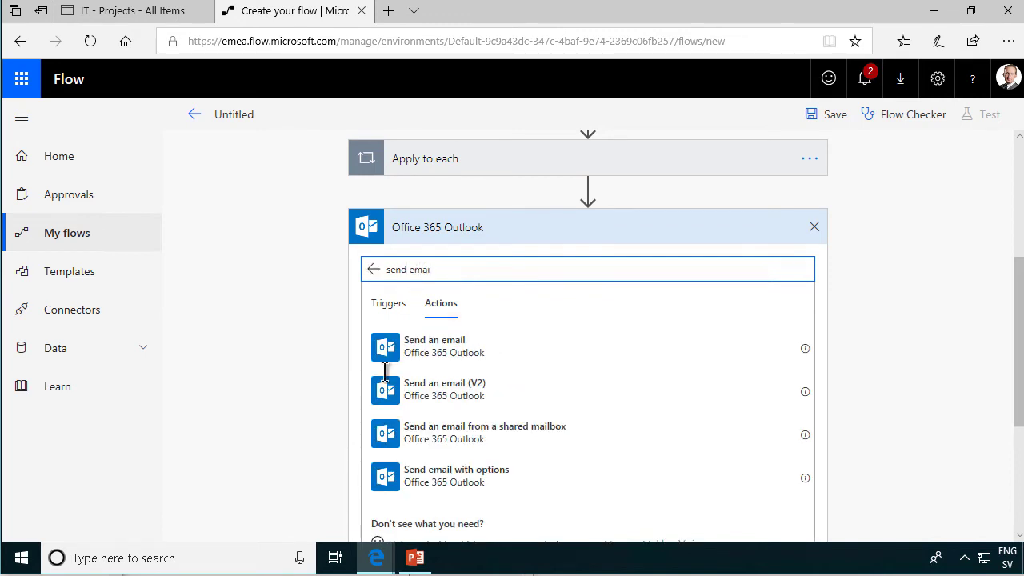
left_click(425, 341)
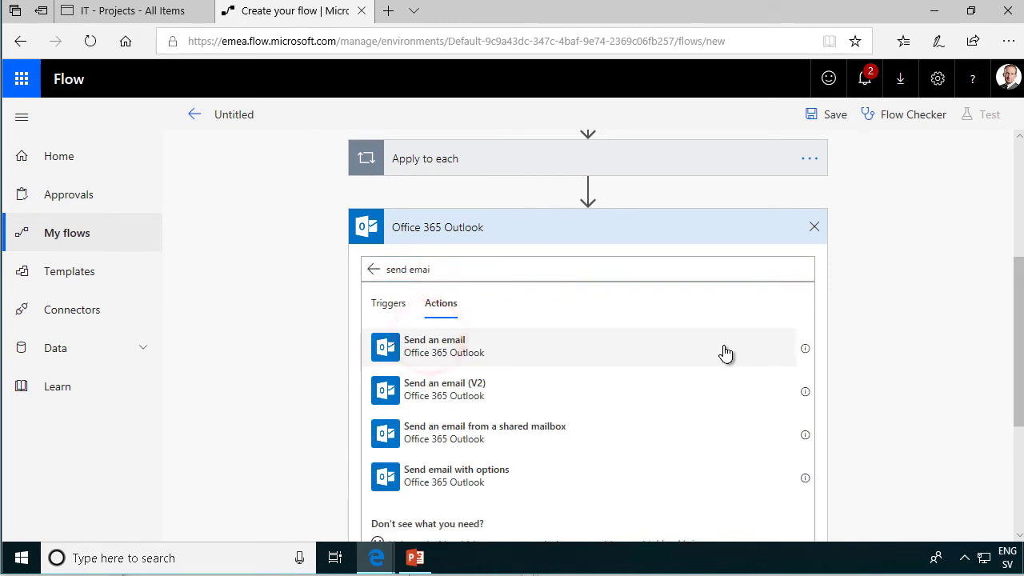
Address the email to the suggested recipient, subject 'Monthly project report', body starting 'Number of projects:'.
left_click(608, 447)
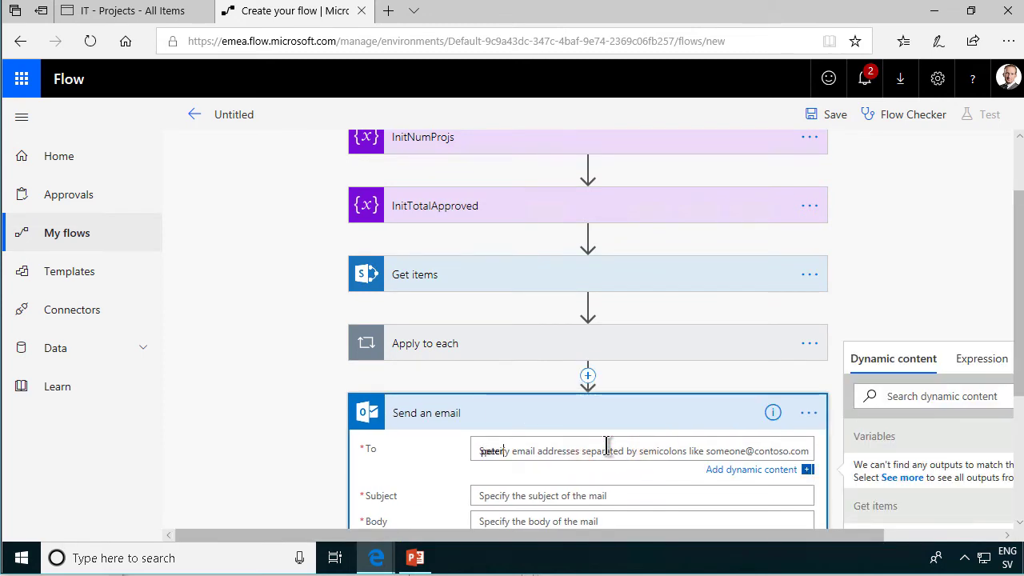
left_click(535, 474)
left_click(563, 488)
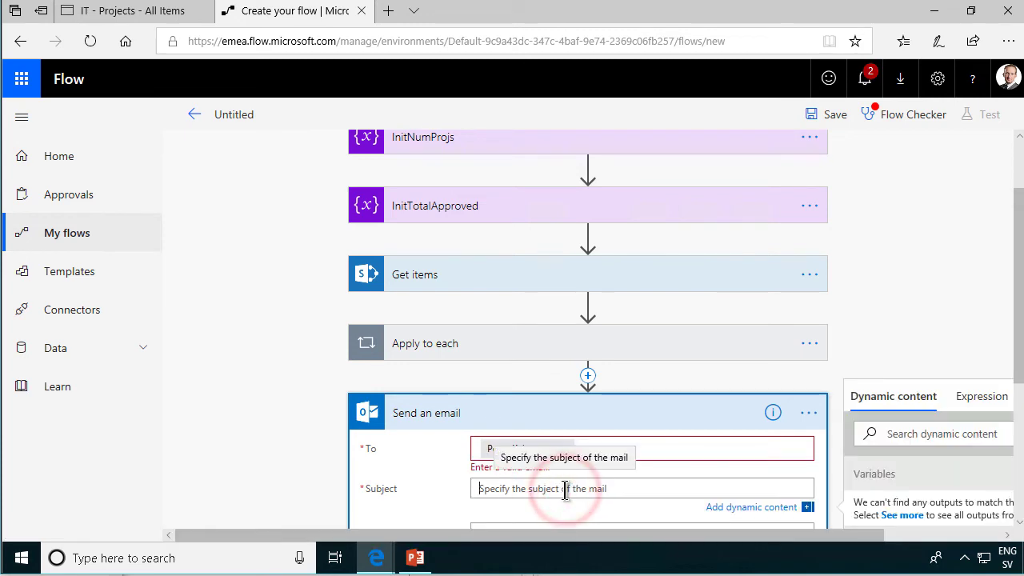
type("Monthly project report")
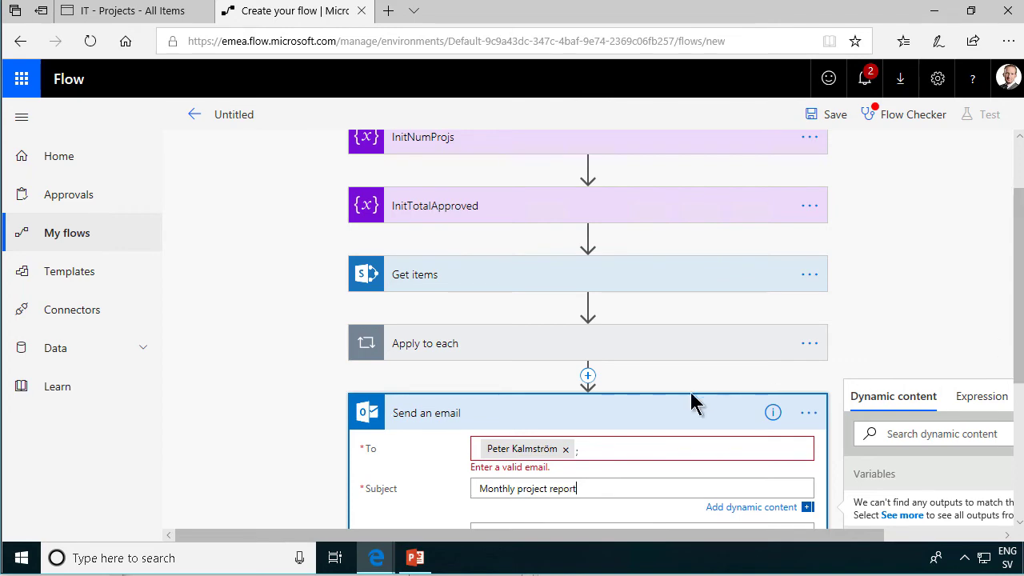
scroll(693, 408, "down", 3)
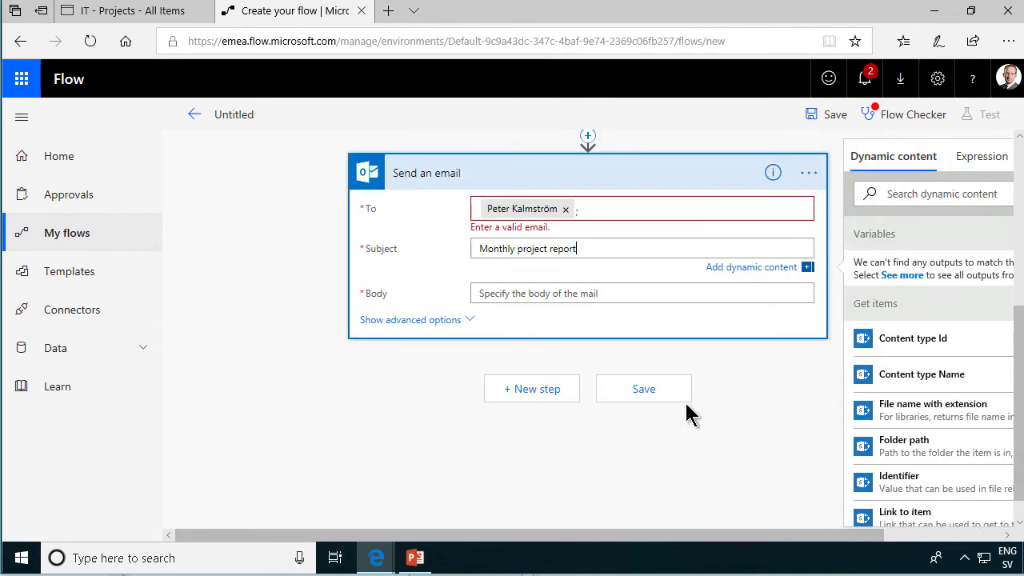
left_click(515, 293)
type("Number of projects:")
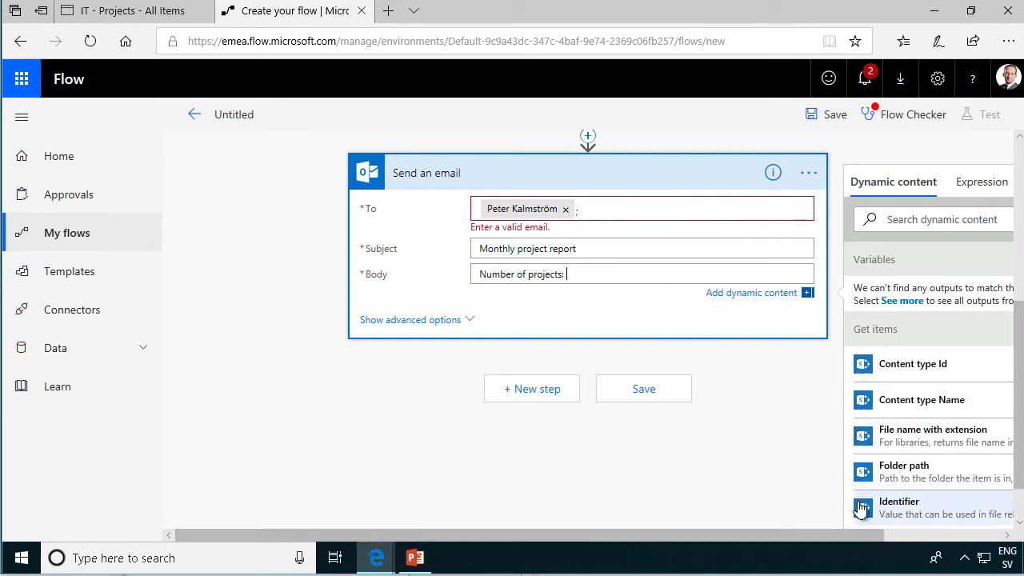
Insert the TotalNumberOfProjects variable after 'Number of projects:' and start a new line.
left_click_drag(866, 544, 982, 544)
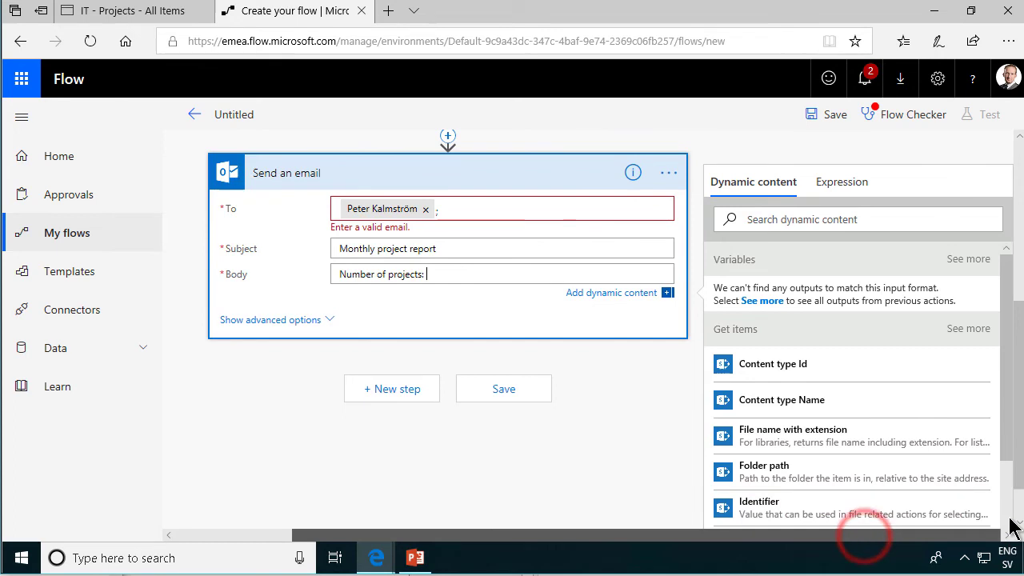
left_click(972, 264)
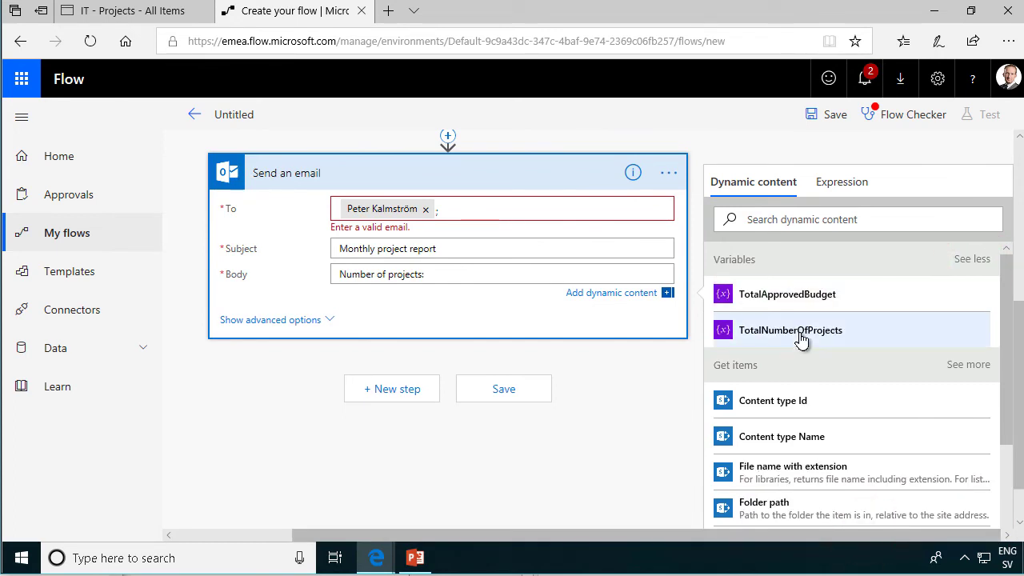
left_click(498, 276)
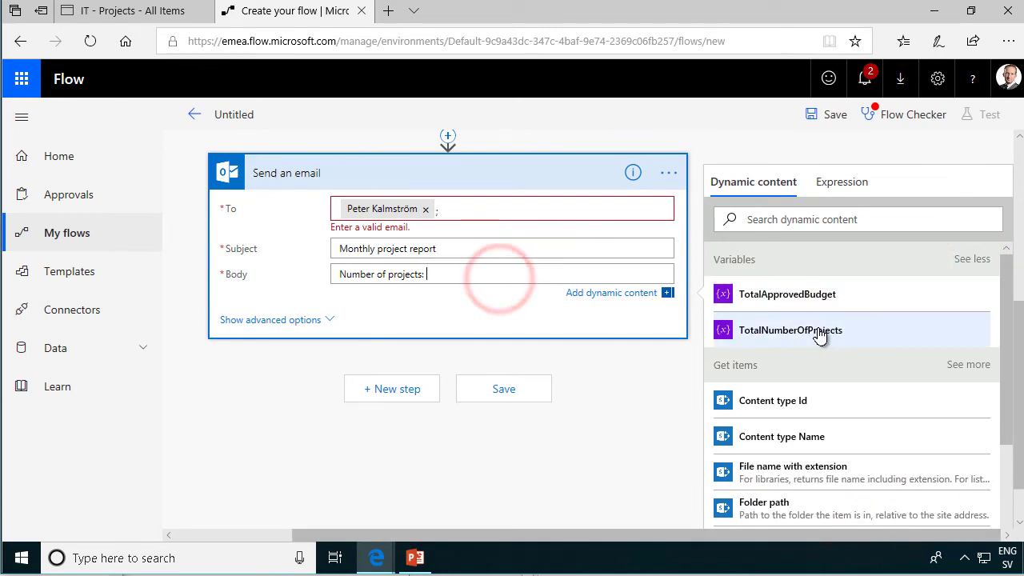
left_click(819, 334)
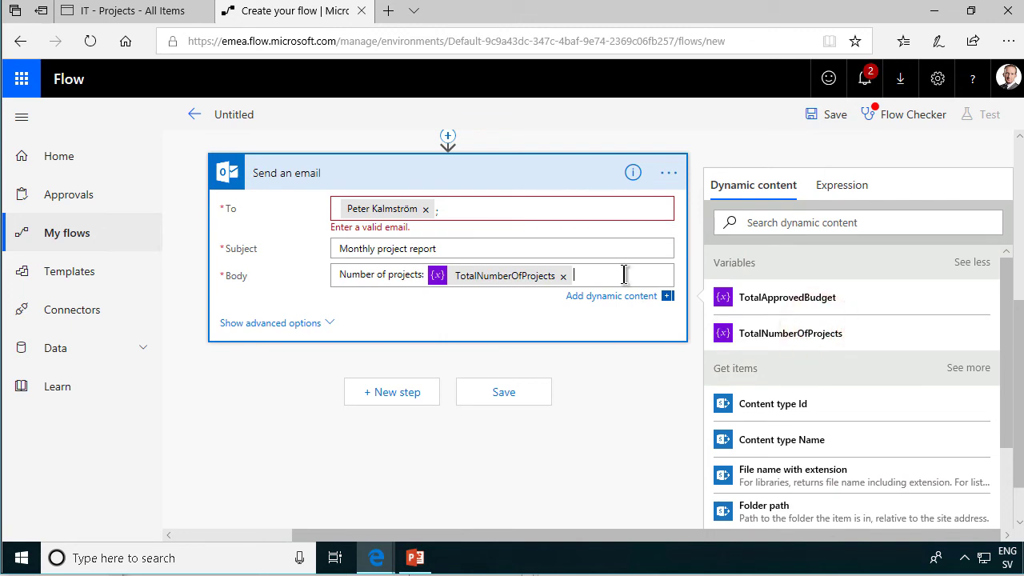
key("Return")
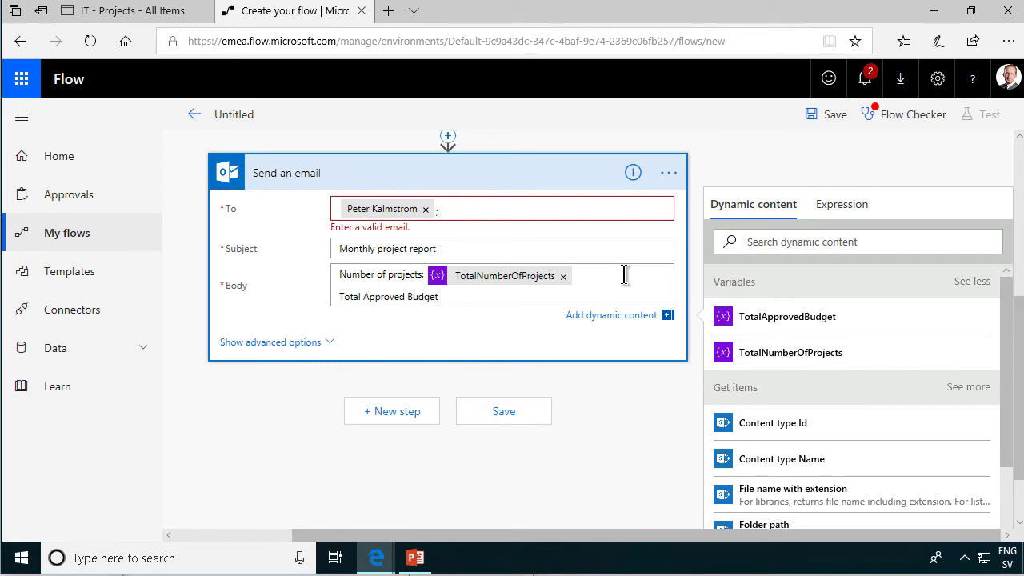
Add the line 'Total Approved Budget:' followed by the TotalApprovedBudget variable.
type("Total Approved Budget:")
left_click(773, 318)
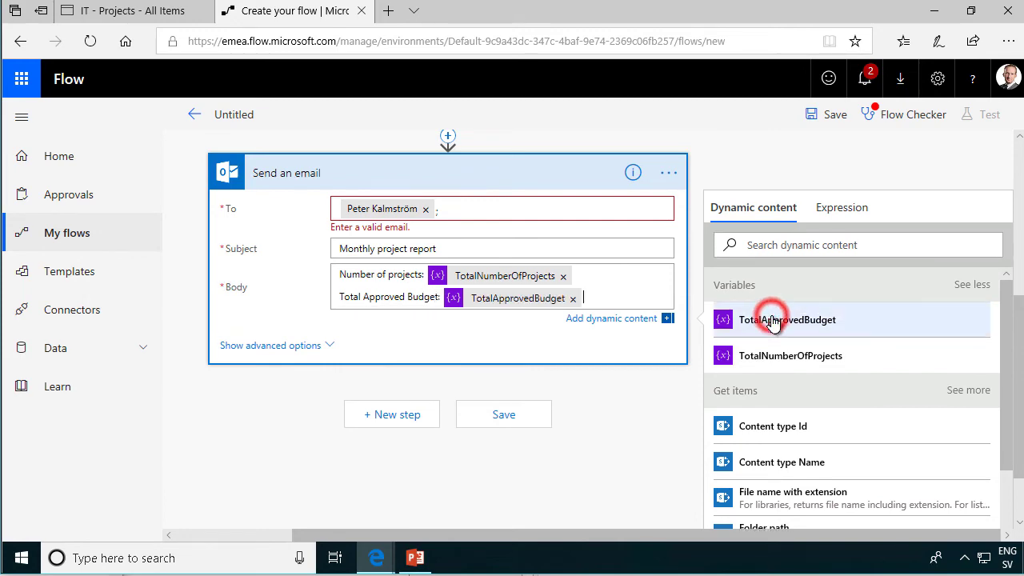
scroll(604, 224, "up", 5)
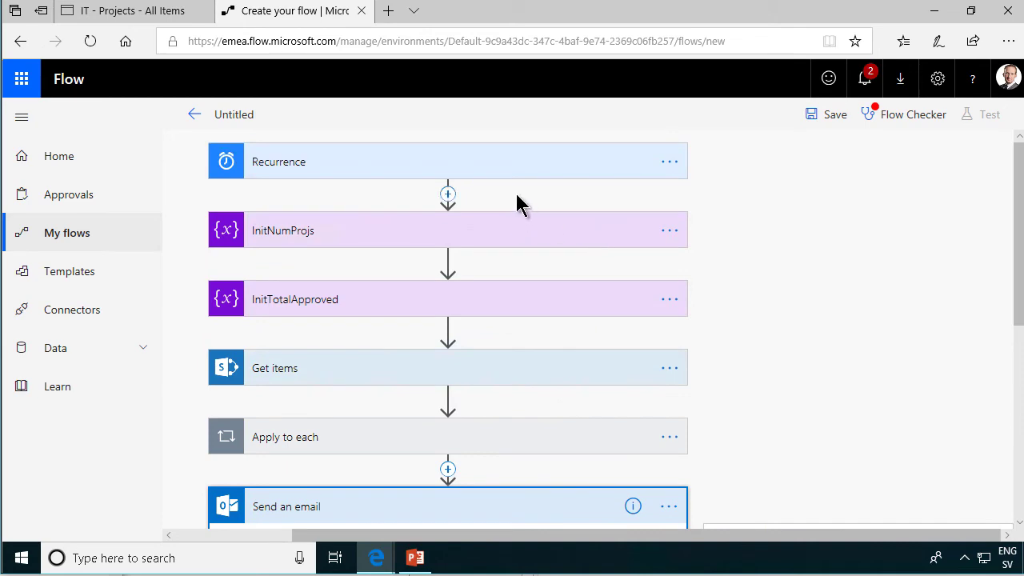
scroll(472, 272, "down", 4)
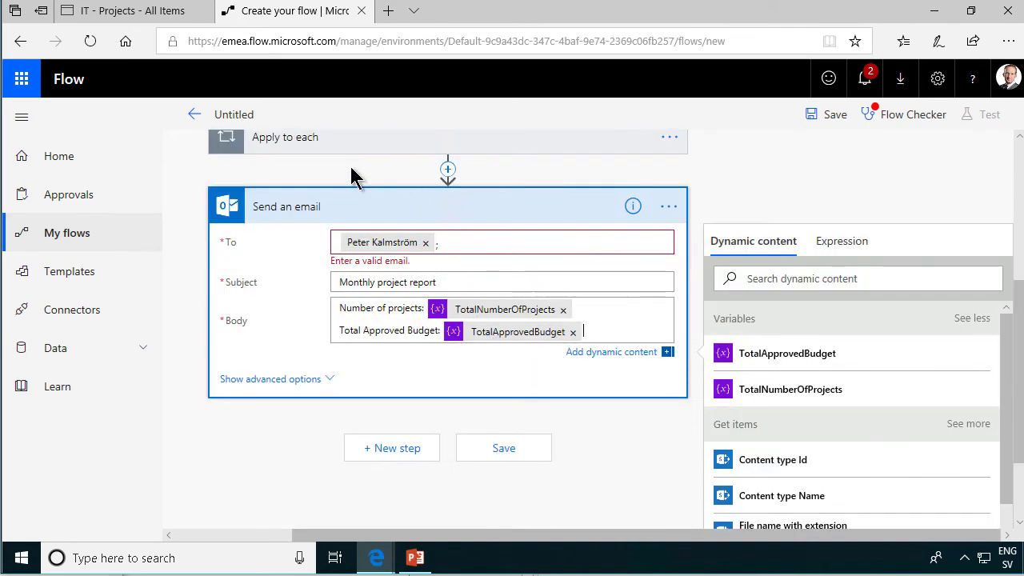
Expand the Apply to each loop and review its steps.
left_click(347, 143)
scroll(704, 286, "down", 3)
scroll(701, 288, "down", 1)
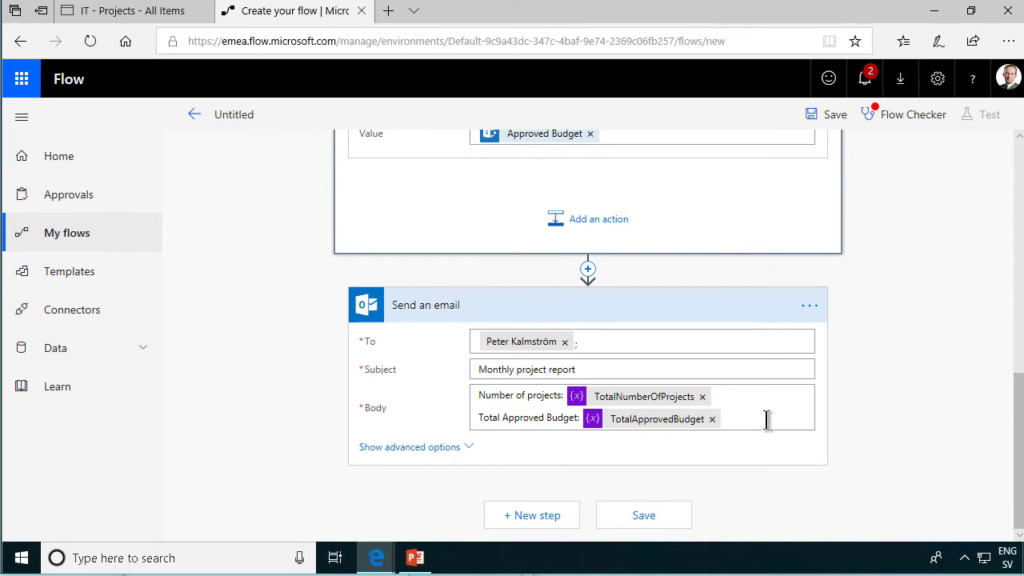
scroll(787, 426, "up", 5)
scroll(888, 259, "up", 2)
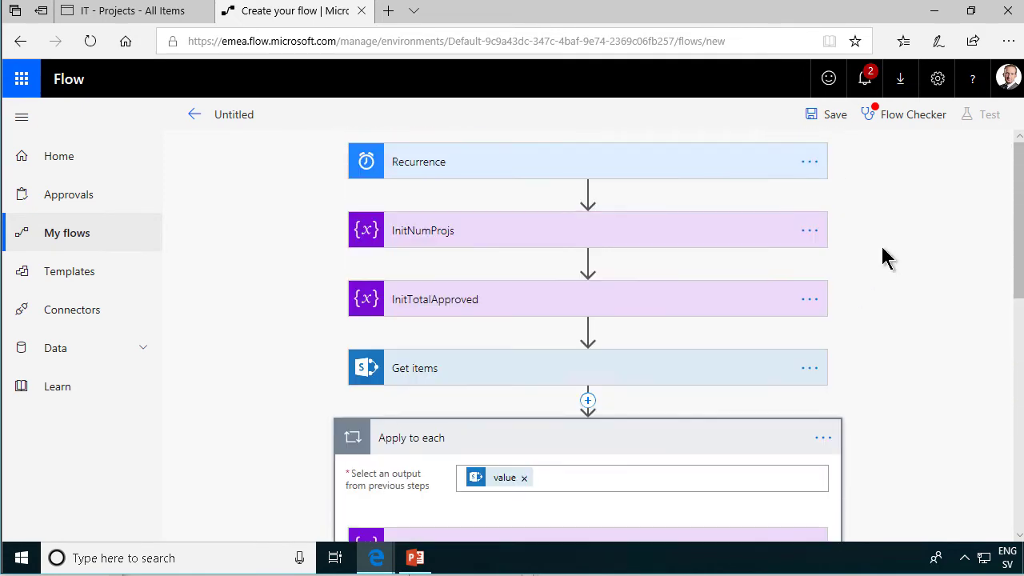
Rename the untitled flow to 'CFO Monthly project report' and save it.
left_click(248, 117)
left_click(236, 115)
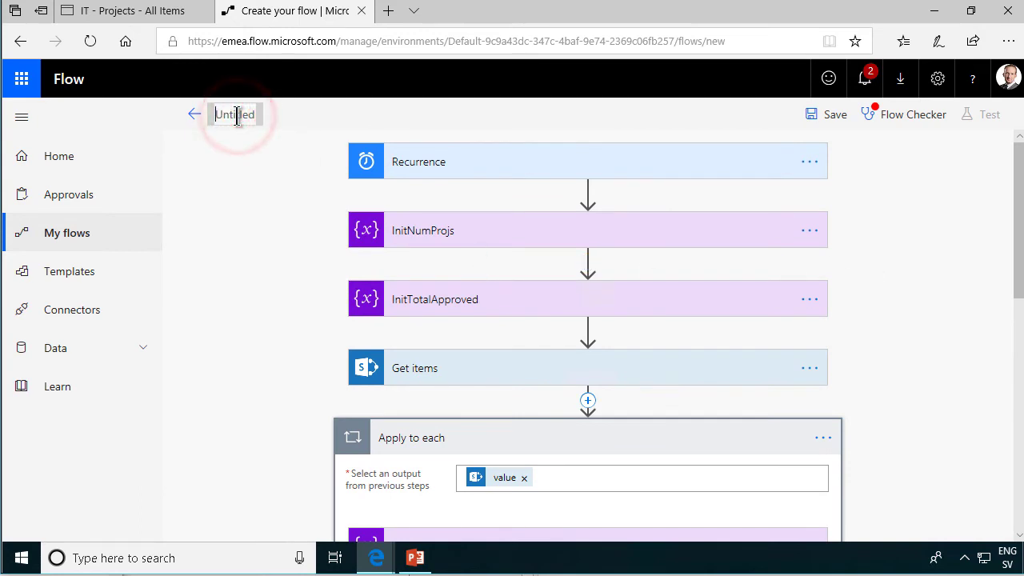
type("CFO Monthly project report")
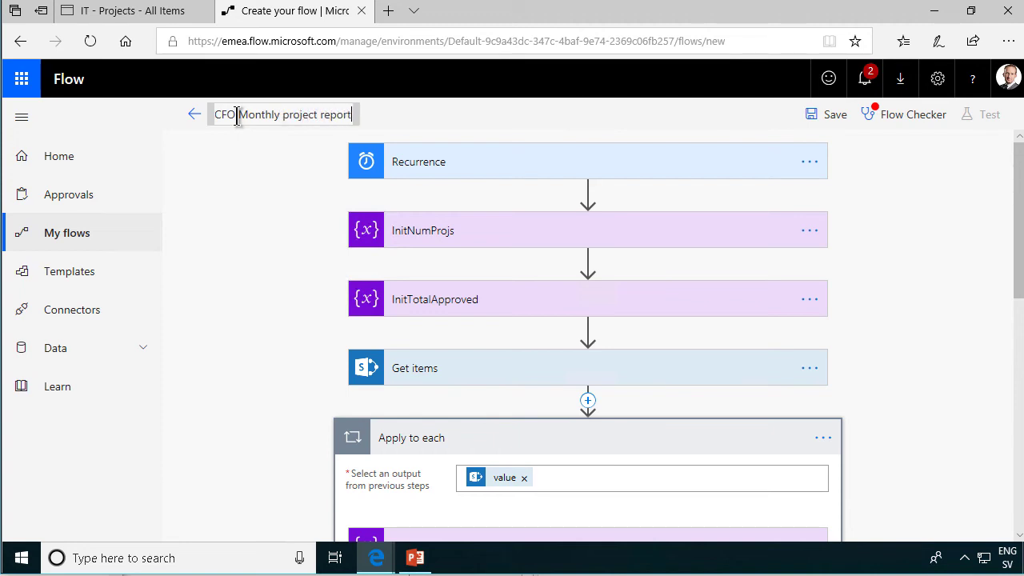
left_click(832, 114)
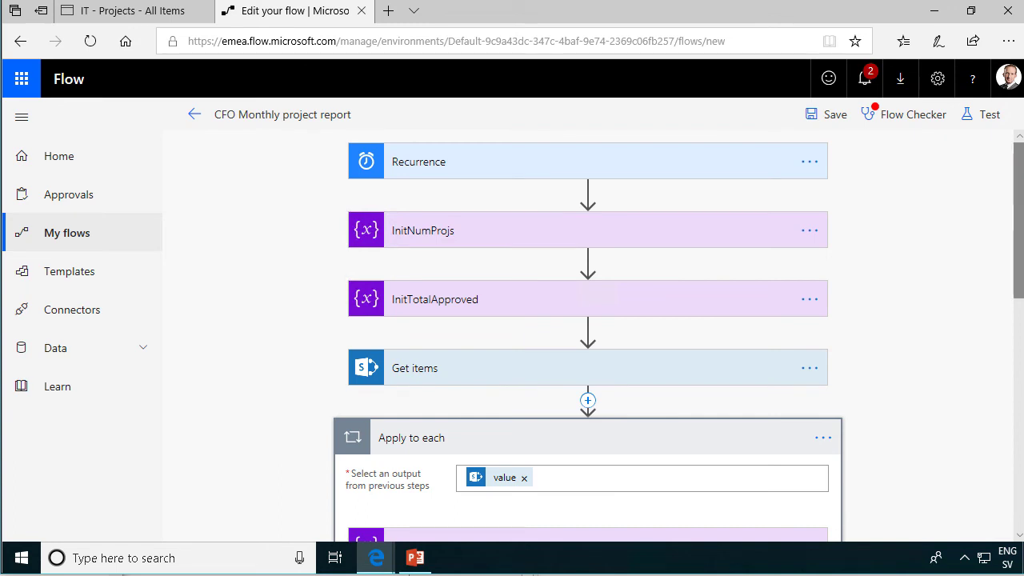
scroll(1017, 216, "down", 1)
scroll(1000, 160, "up", 1)
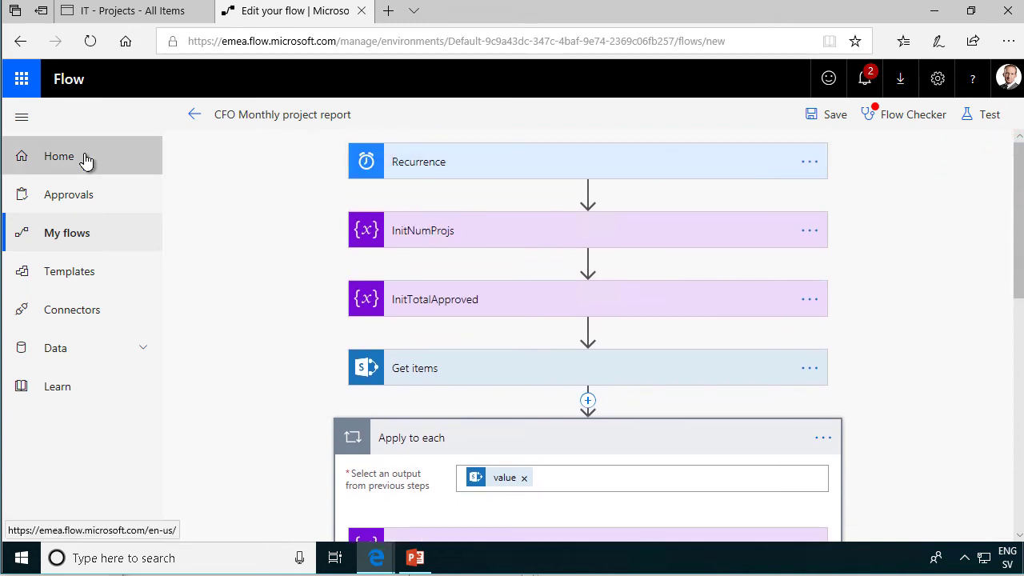
left_click(78, 236)
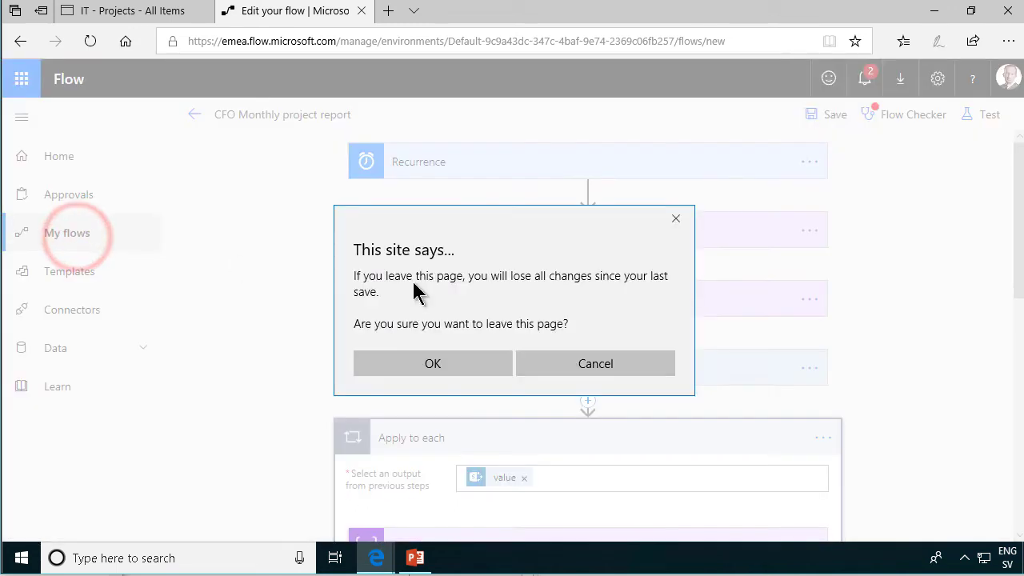
Leave the editor and open the running run of CFO Monthly project report.
left_click(455, 363)
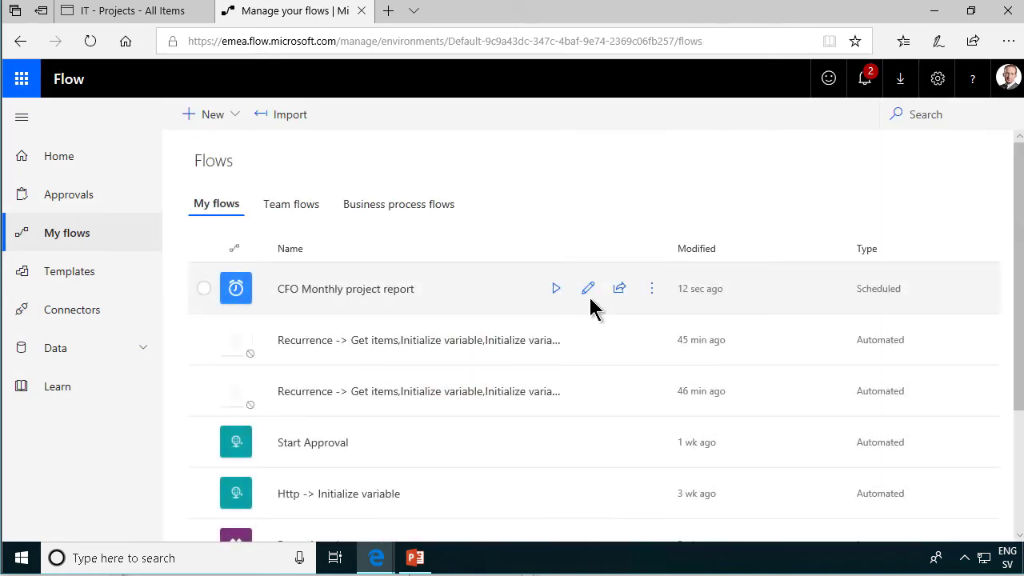
left_click(368, 289)
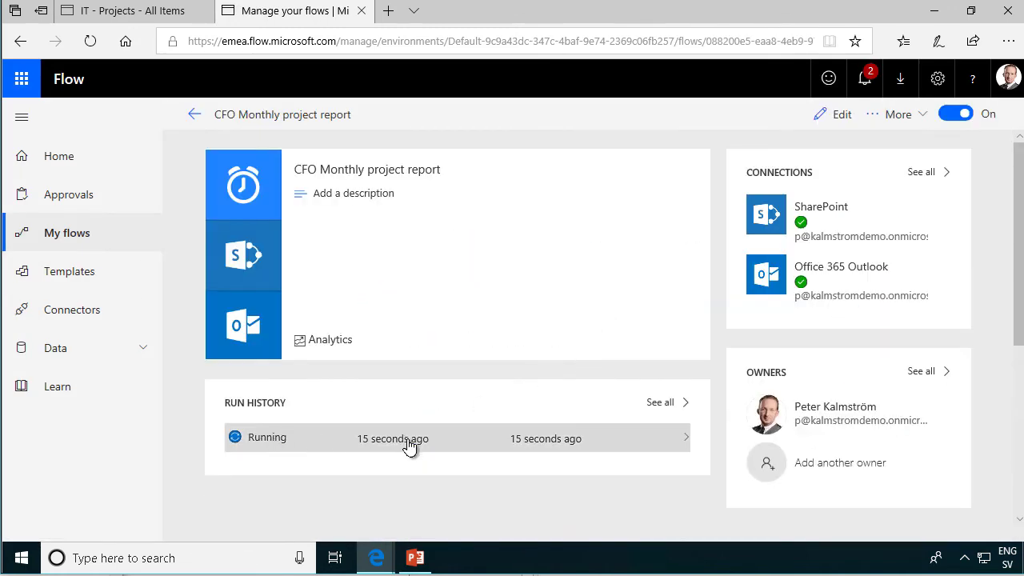
left_click(262, 436)
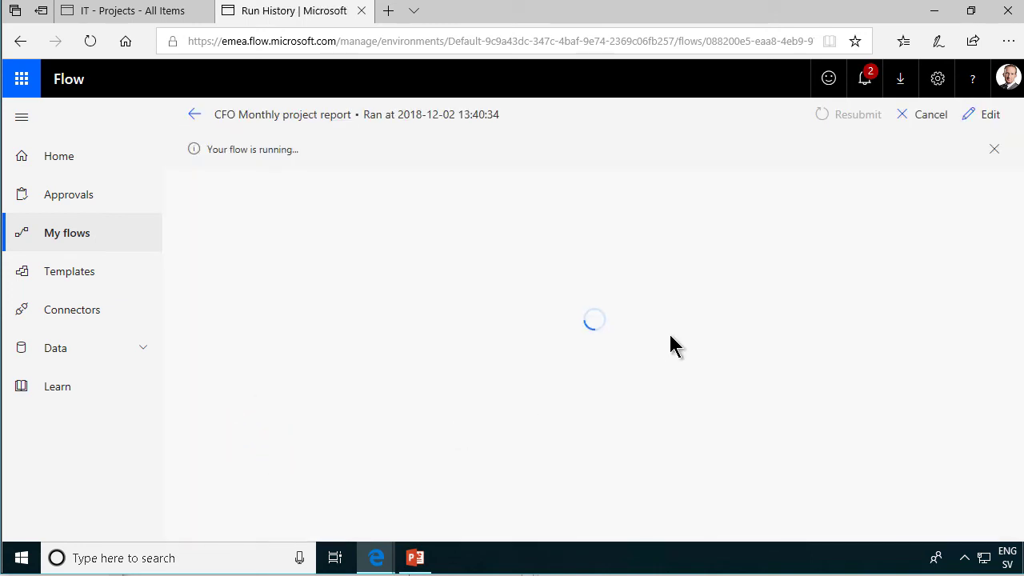
Scroll through the in-progress run to follow the Apply to each loop.
scroll(671, 472, "down", 1)
scroll(564, 404, "down", 1)
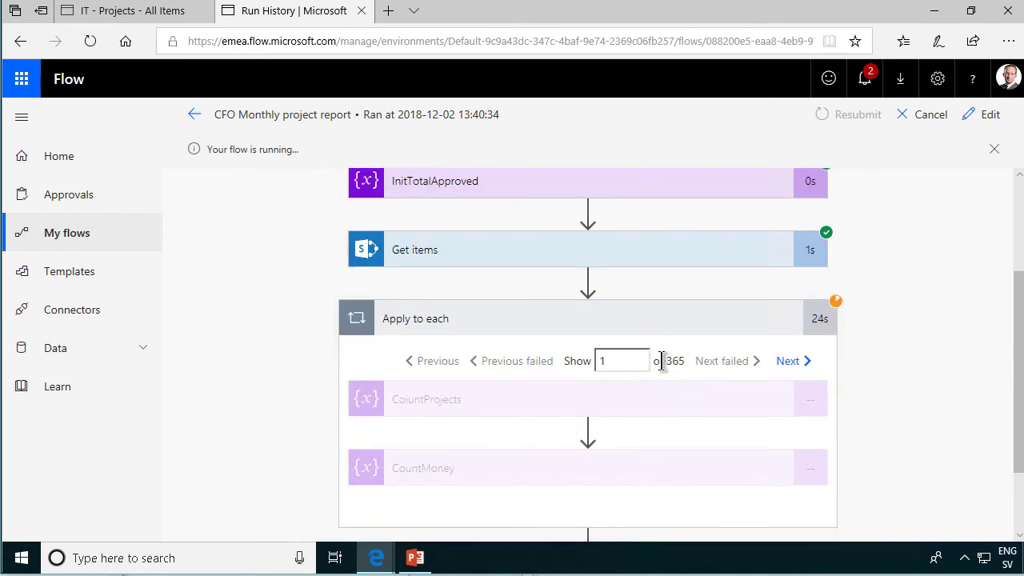
scroll(727, 380, "down", 1)
scroll(725, 389, "up", 3)
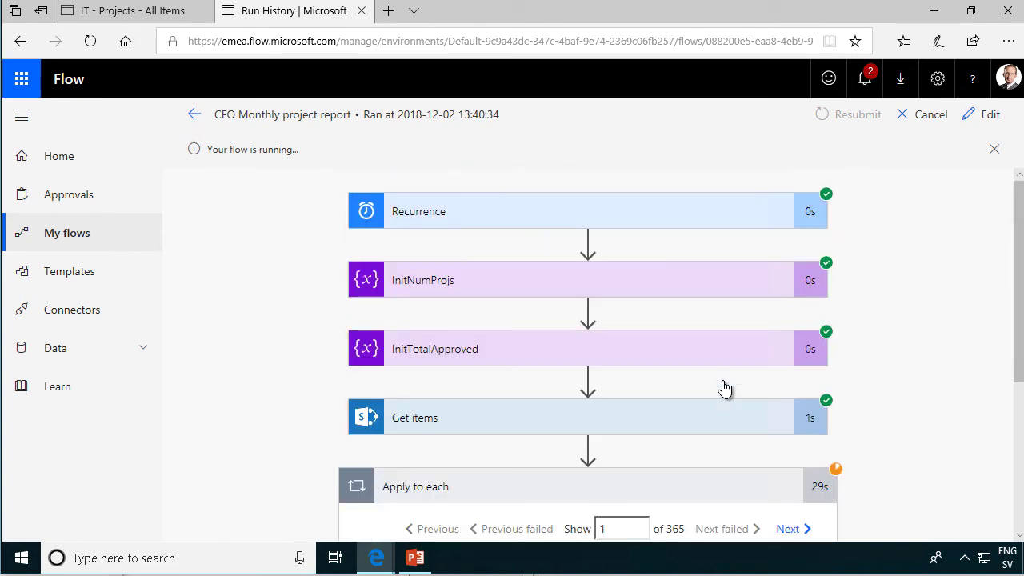
scroll(761, 434, "down", 2)
scroll(769, 446, "up", 3)
scroll(764, 448, "down", 1)
scroll(557, 386, "up", 1)
Check Outlook's Other and Focused inboxes for the report, then refresh the flow run page.
left_click(130, 11)
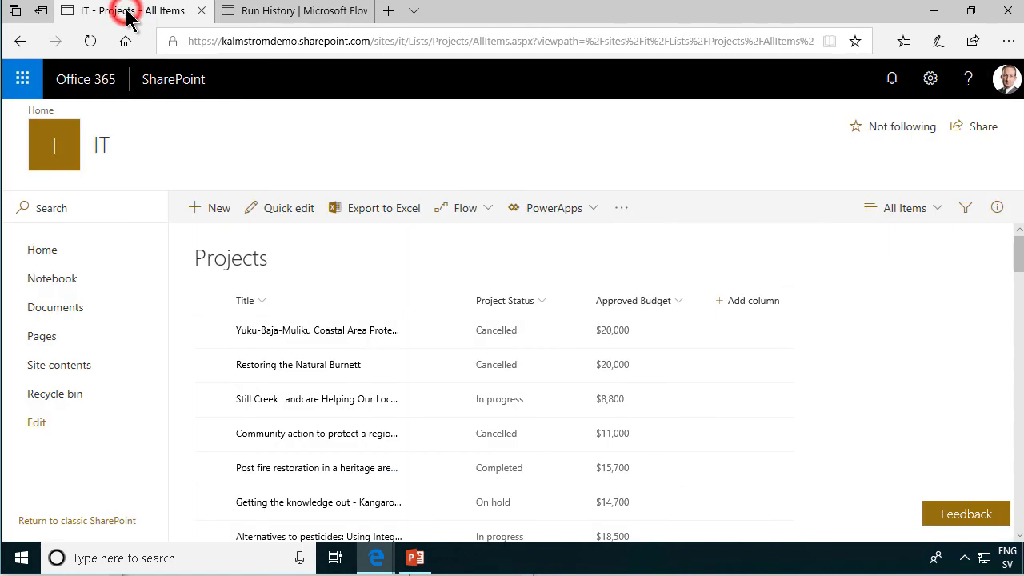
left_click(26, 89)
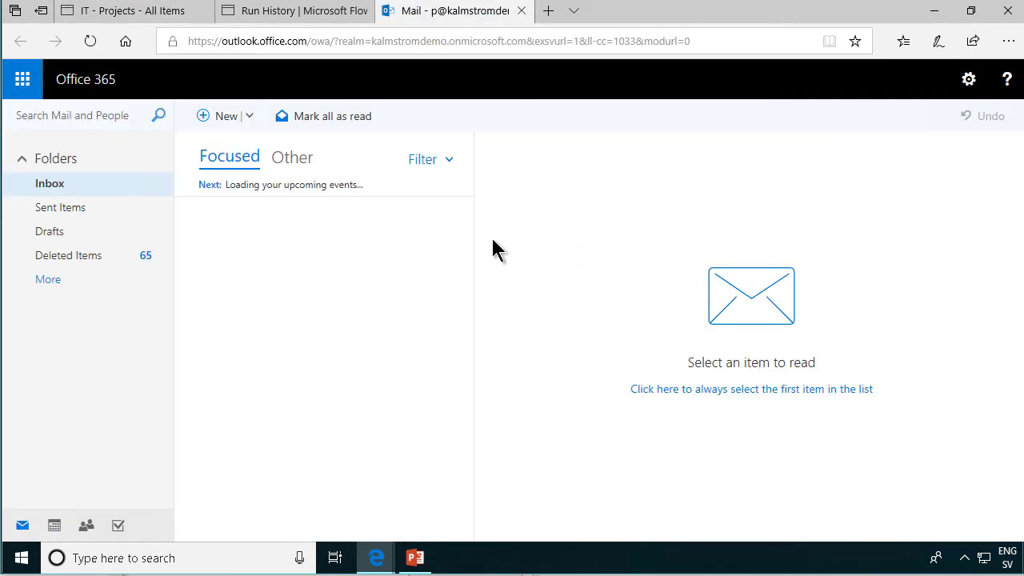
left_click(293, 158)
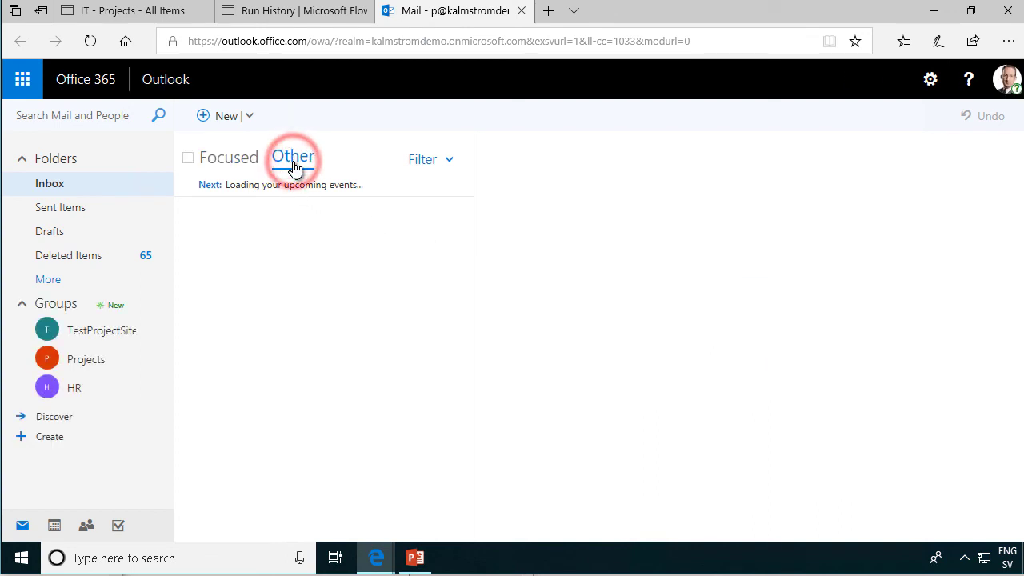
left_click(225, 159)
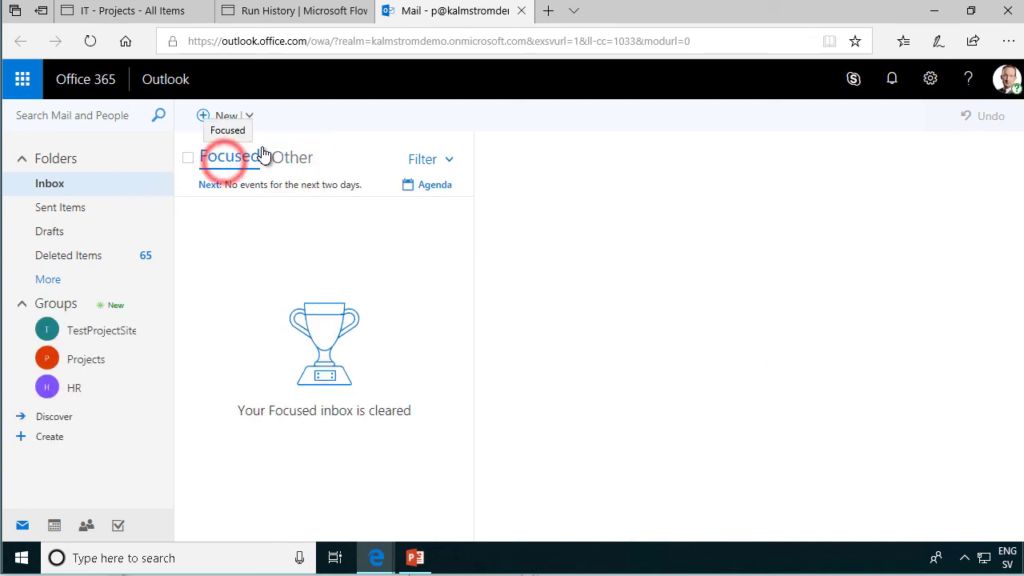
left_click(263, 18)
left_click(91, 42)
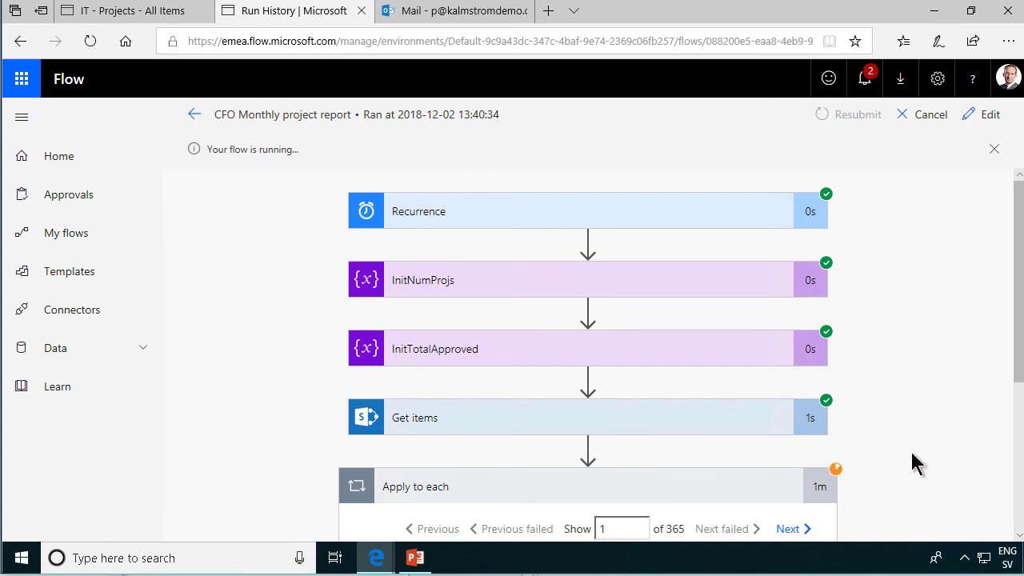
Close the Office 365 app list on SharePoint and recheck the run, still looping at 2m.
left_click(1020, 520)
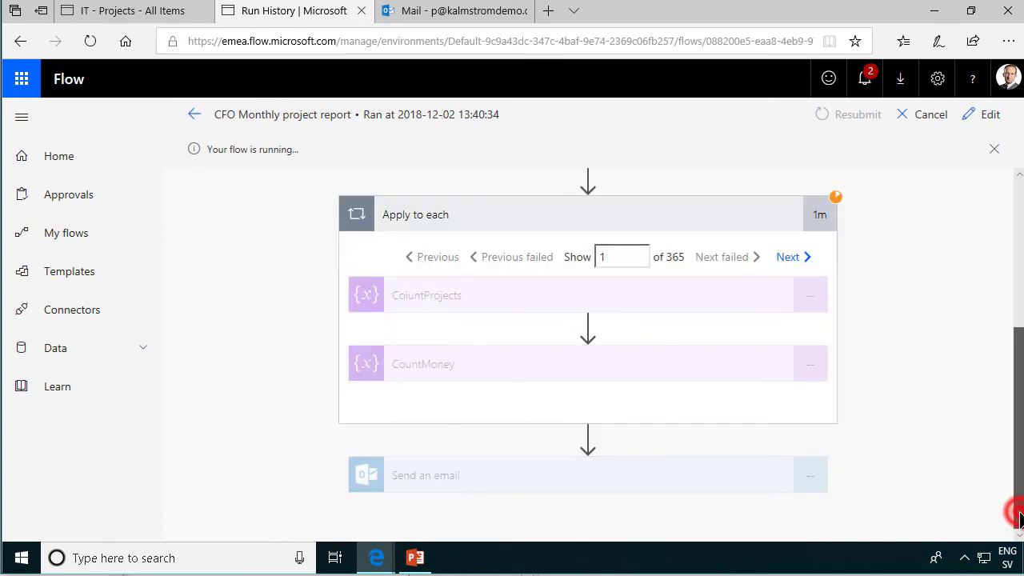
scroll(1019, 457, "up", 4)
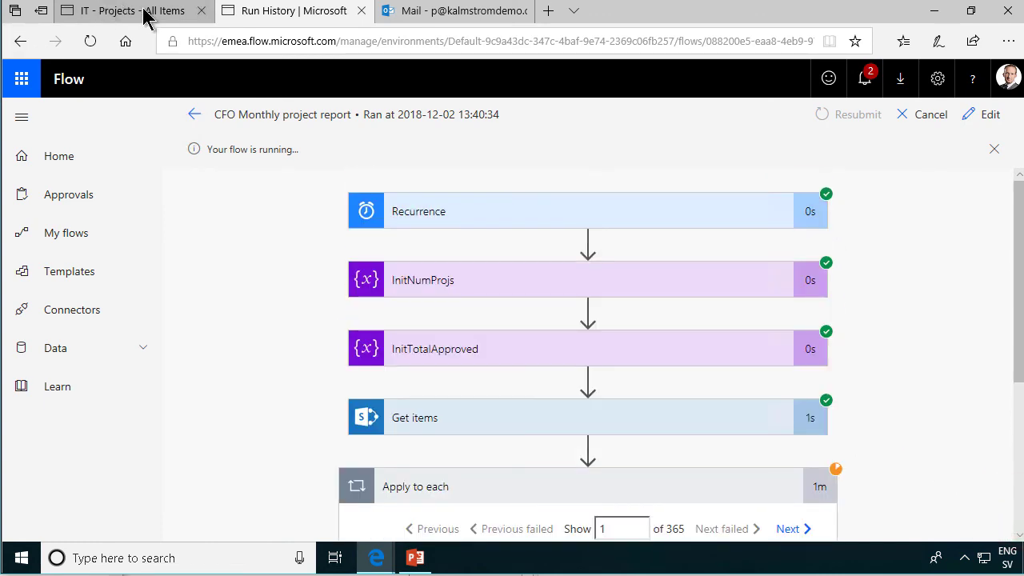
left_click(145, 16)
left_click(548, 247)
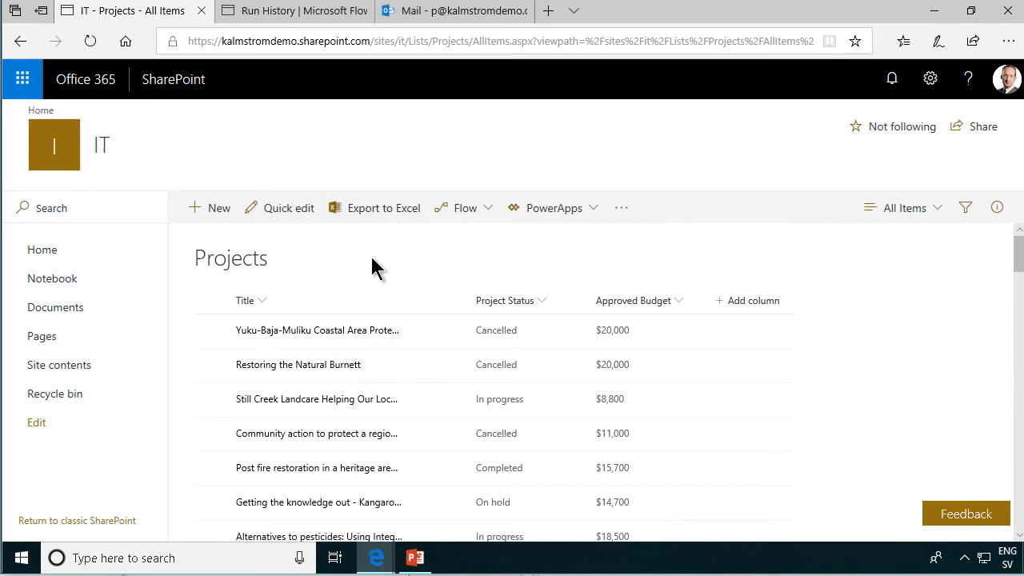
left_click(330, 12)
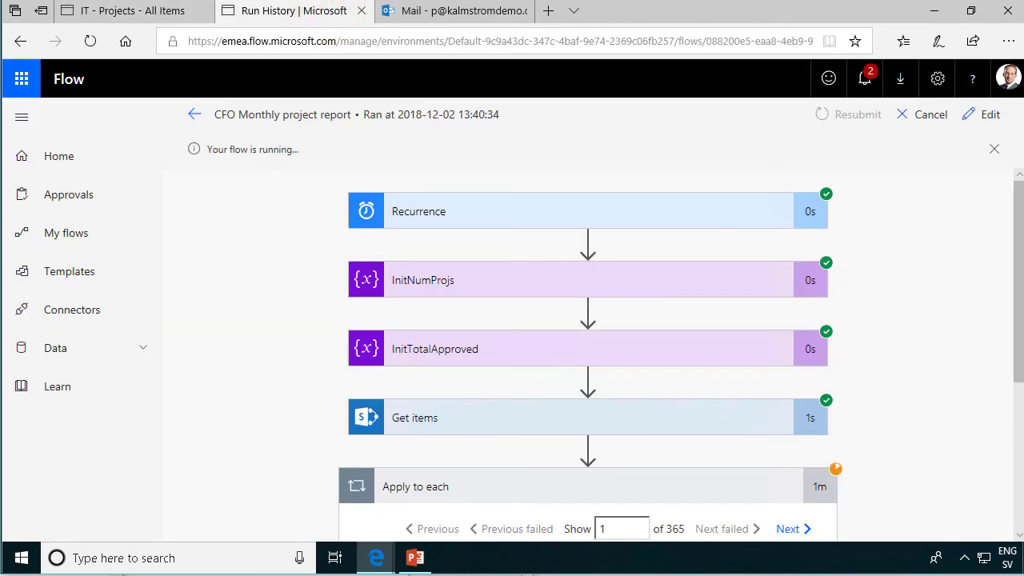
scroll(968, 448, "down", 3)
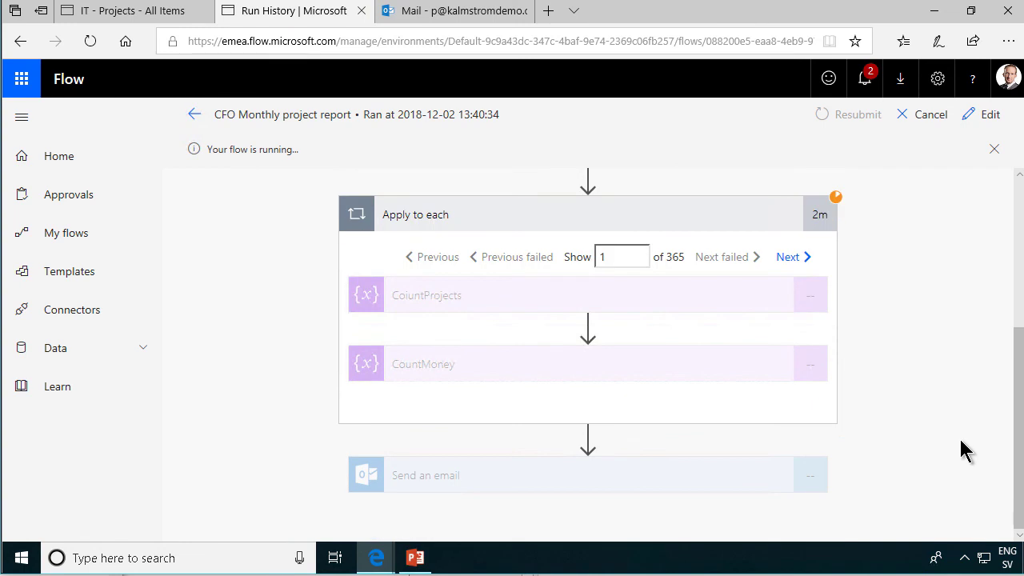
scroll(960, 451, "up", 3)
Reload the mailbox and open the Monthly project report email showing 365 projects and 6491350.
left_click(427, 16)
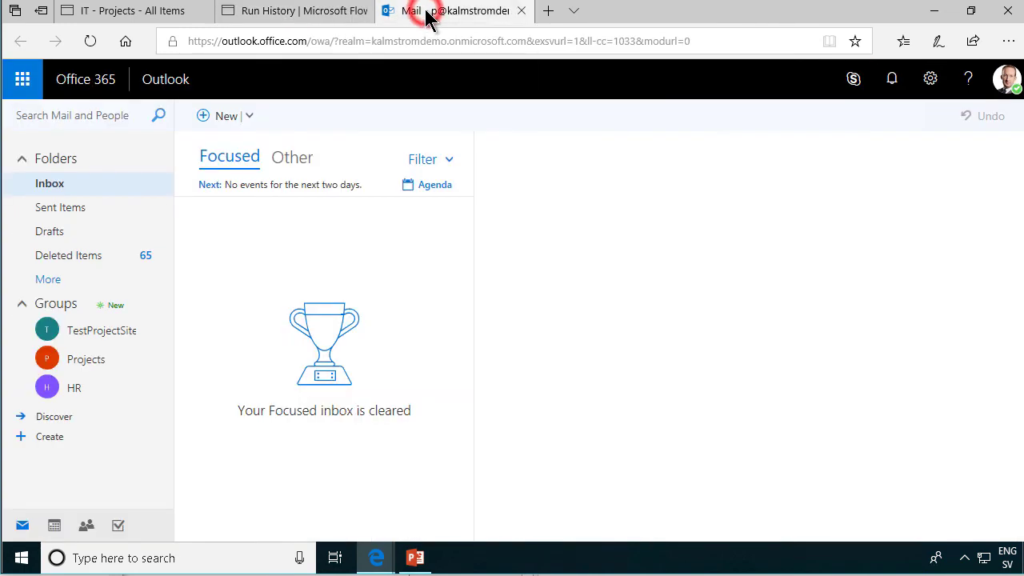
left_click(85, 40)
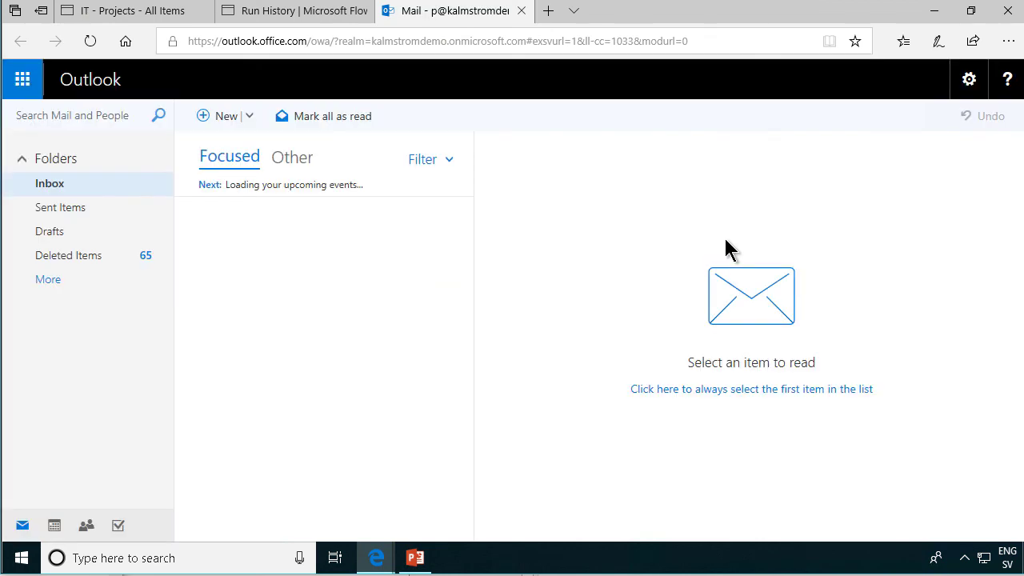
left_click(294, 159)
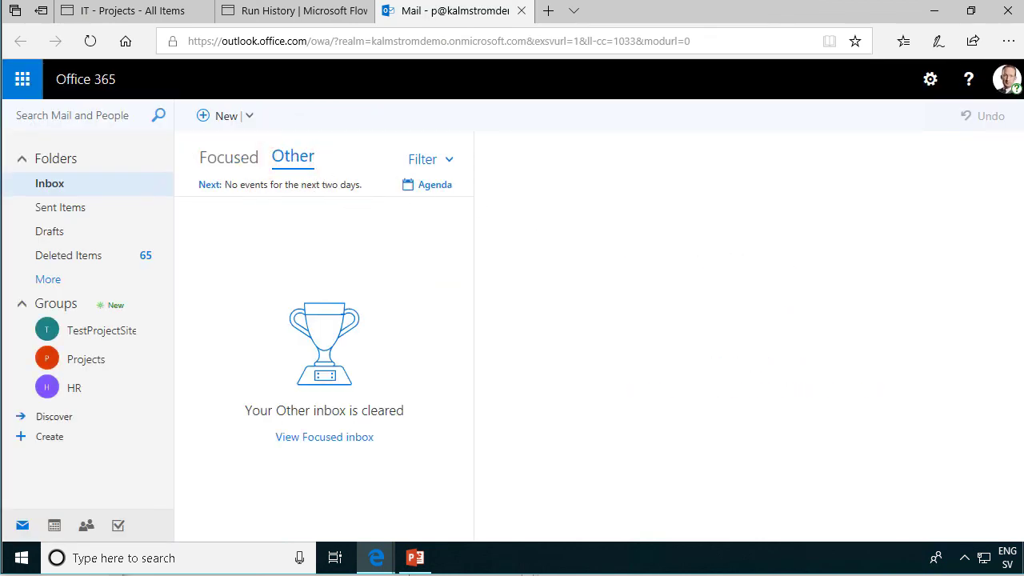
left_click(275, 240)
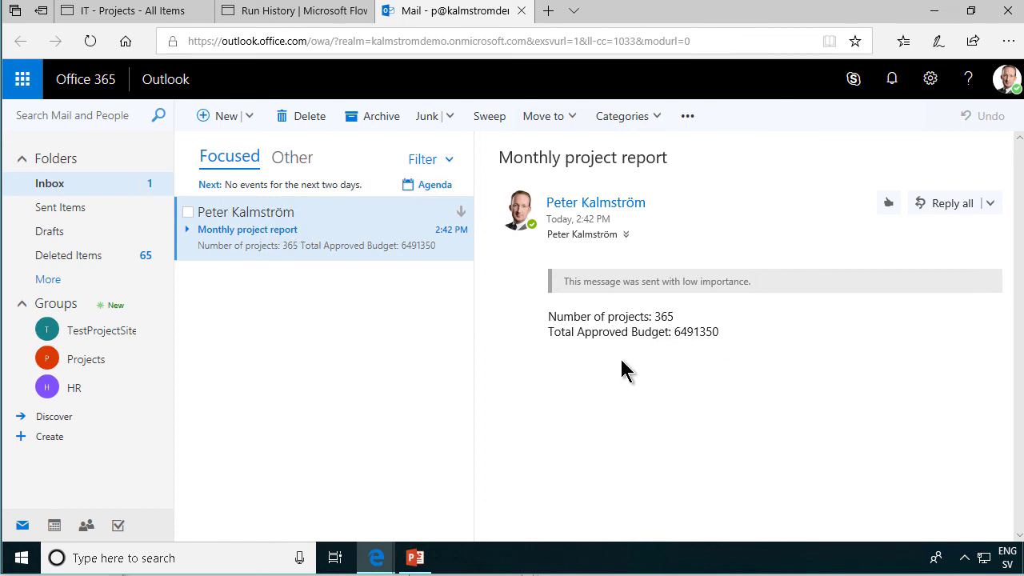
Confirm on the run page that CFO Monthly project report succeeded.
left_click(290, 13)
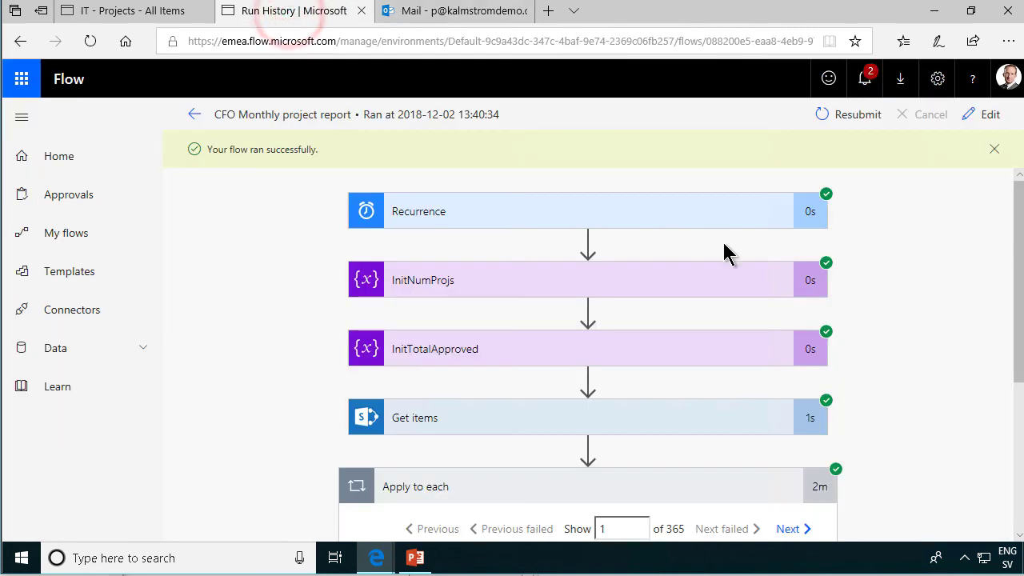
scroll(724, 252, "down", 2)
scroll(724, 252, "down", 1)
scroll(724, 252, "up", 4)
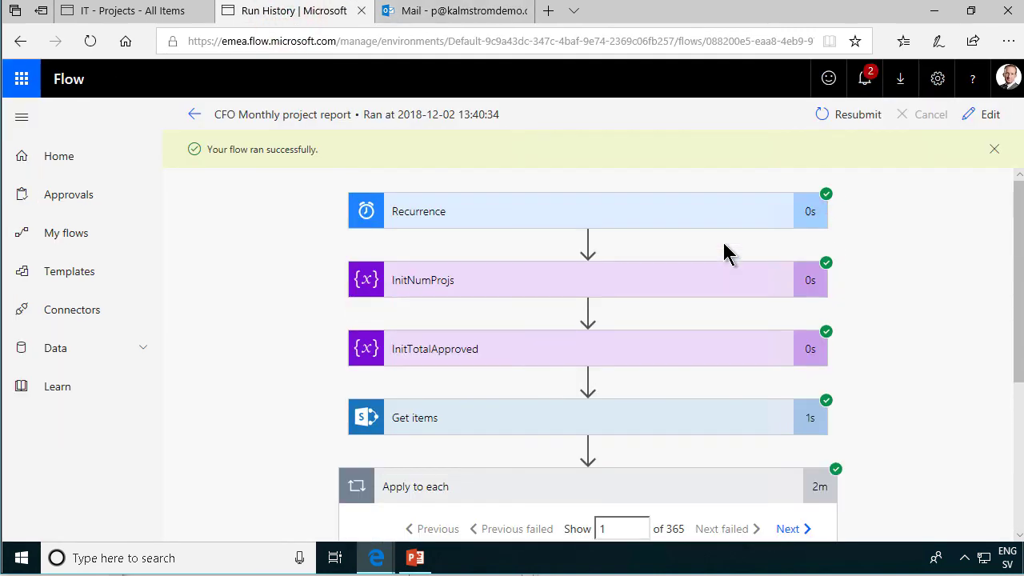